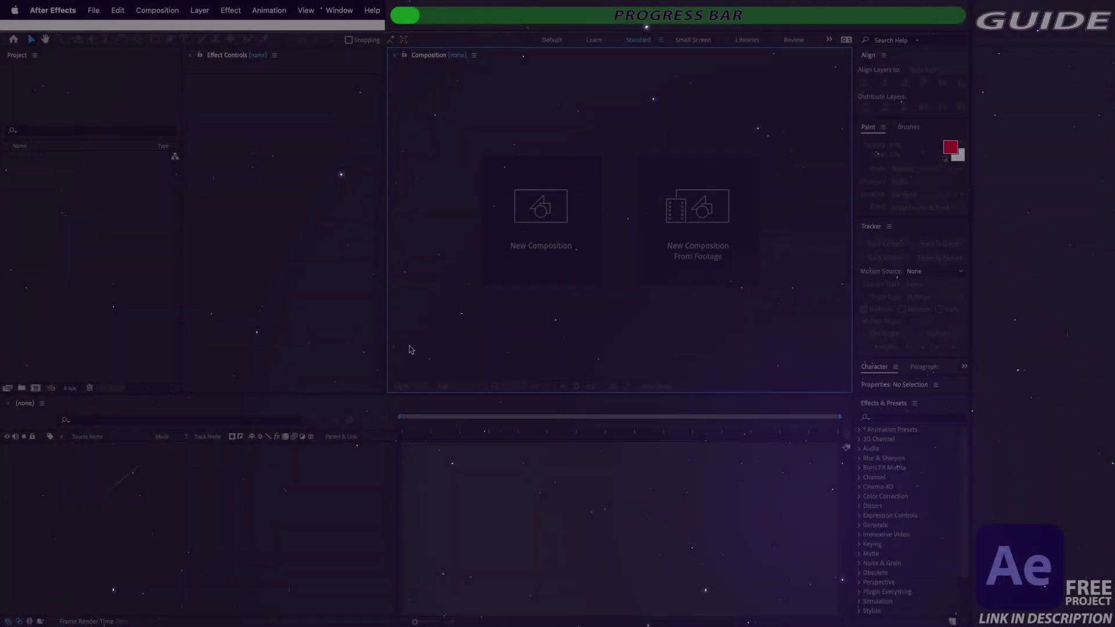
- Create a 1920x1080, 24 fps composition named main
click(534, 216)
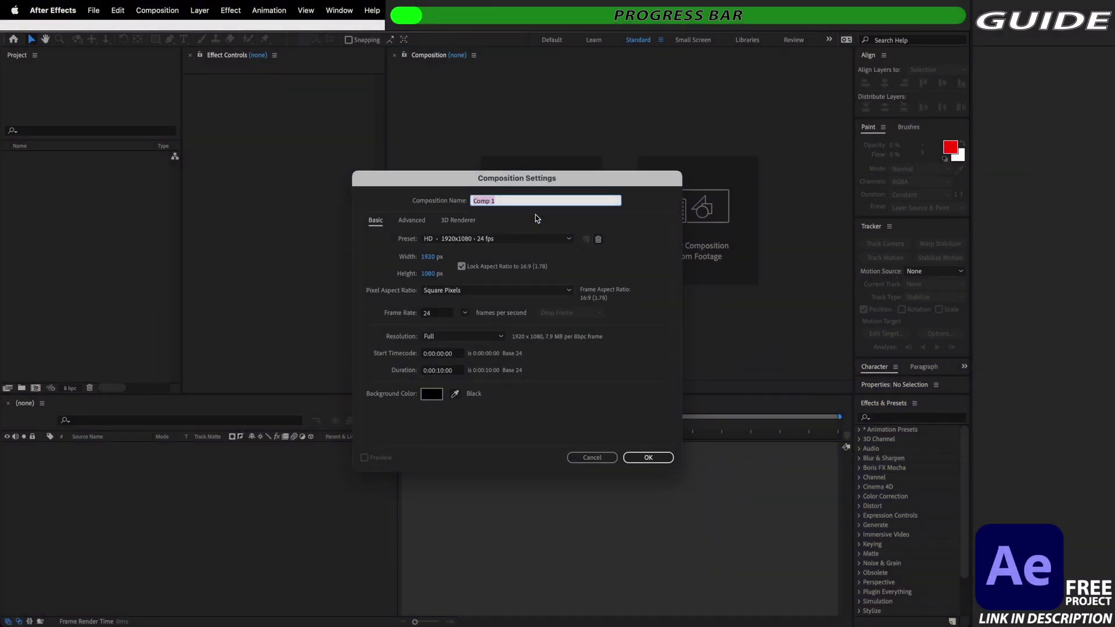
text(main)
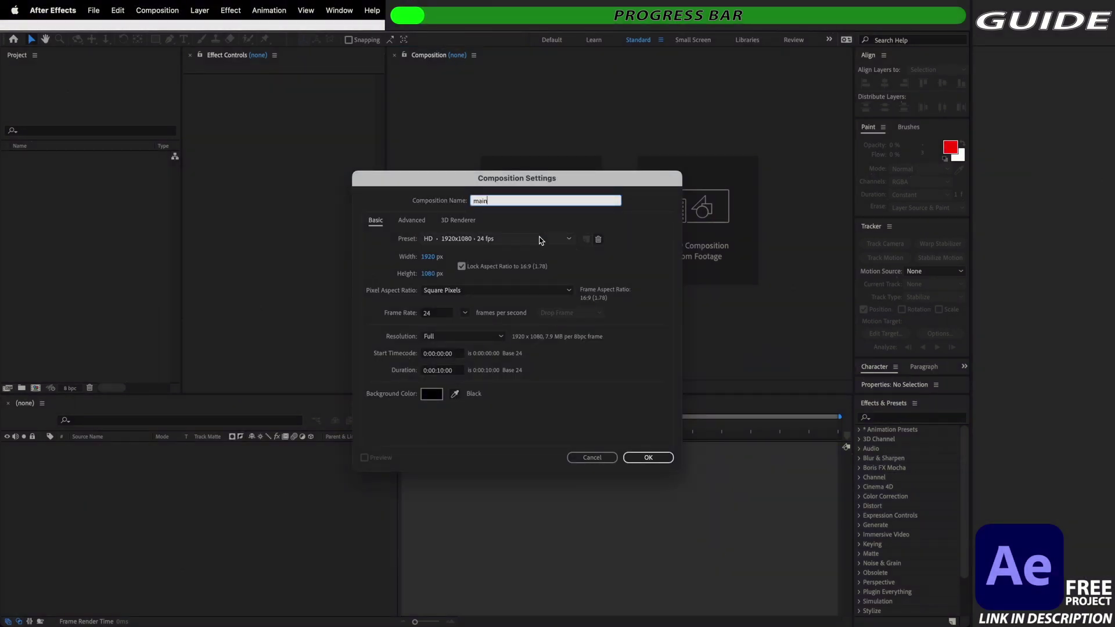
click(560, 266)
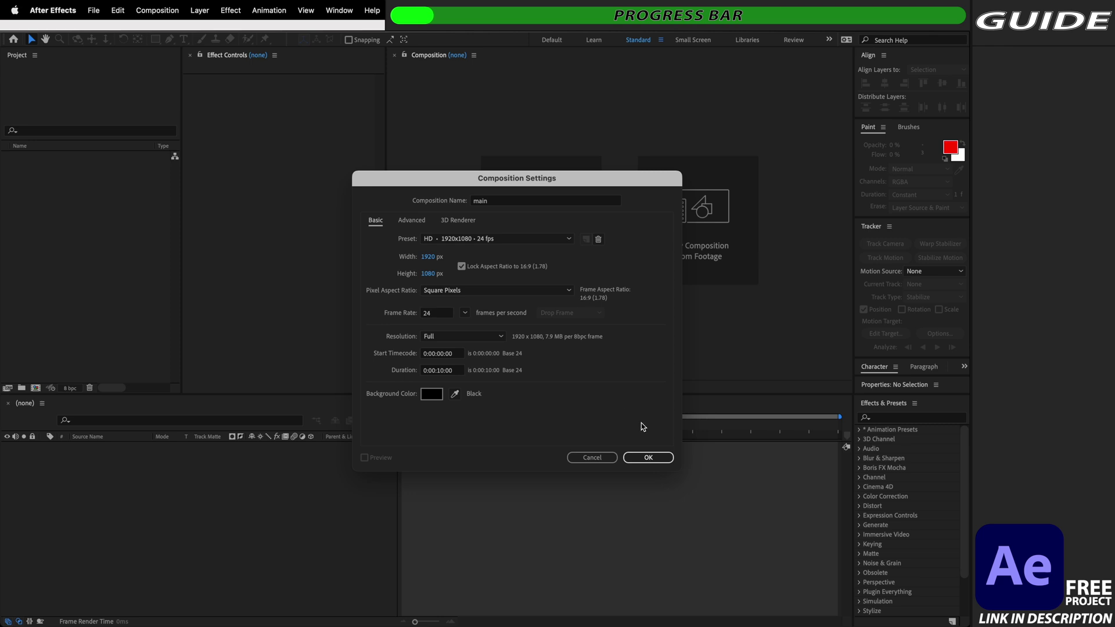
click(646, 459)
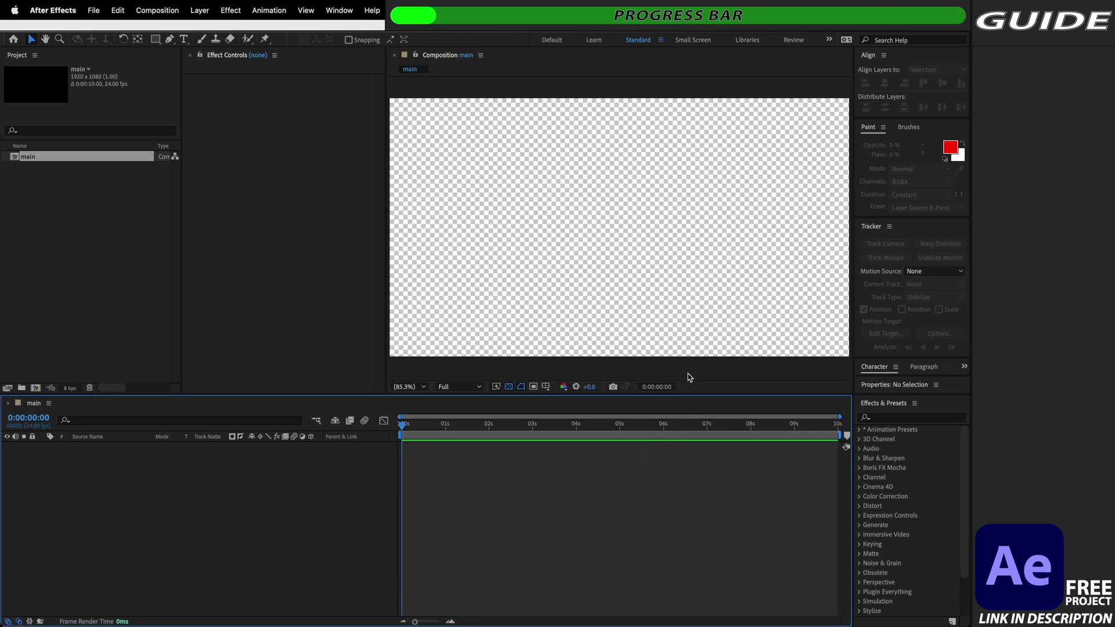
- Add a full-frame solid coloured 18002c and rename its layer background
right_click(344, 511)
mouse_move(401, 479)
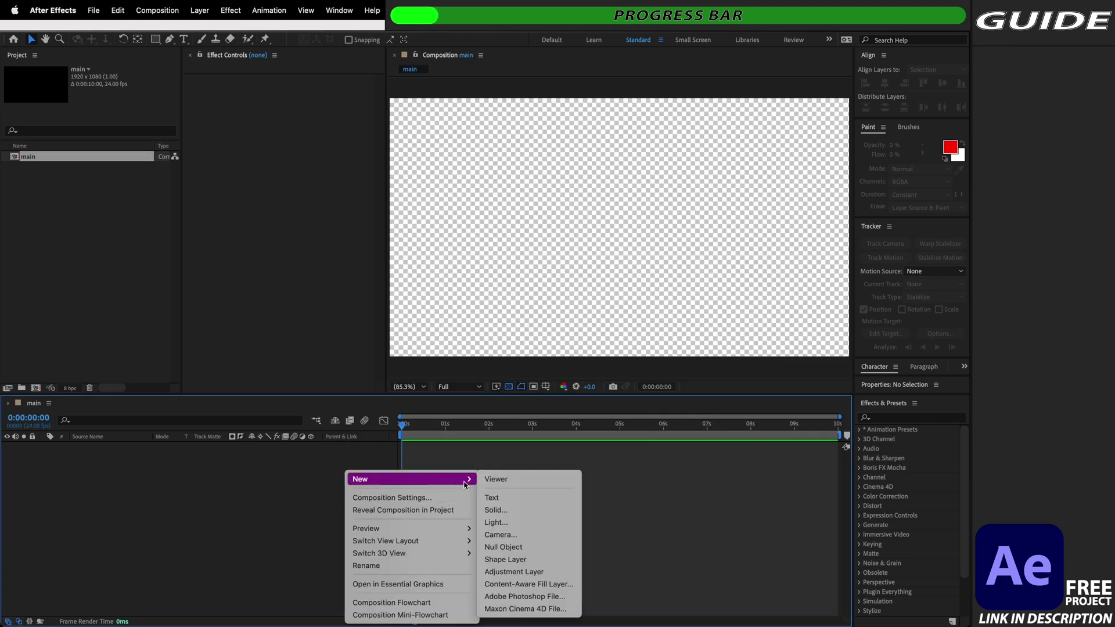
click(502, 511)
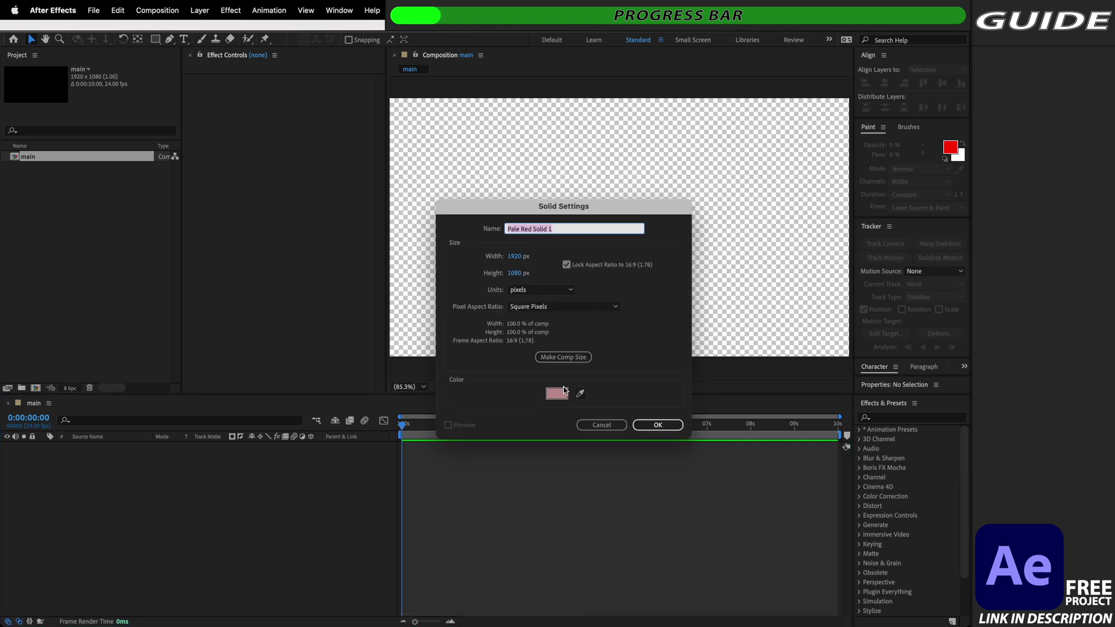
click(558, 394)
text(180)
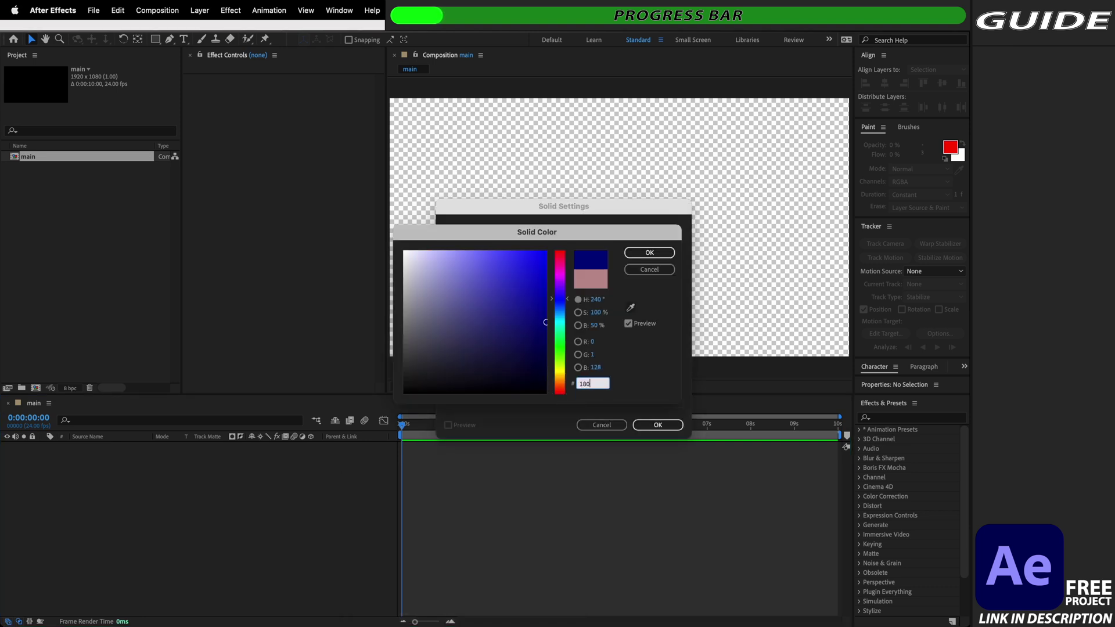
text(02c)
key(Return)
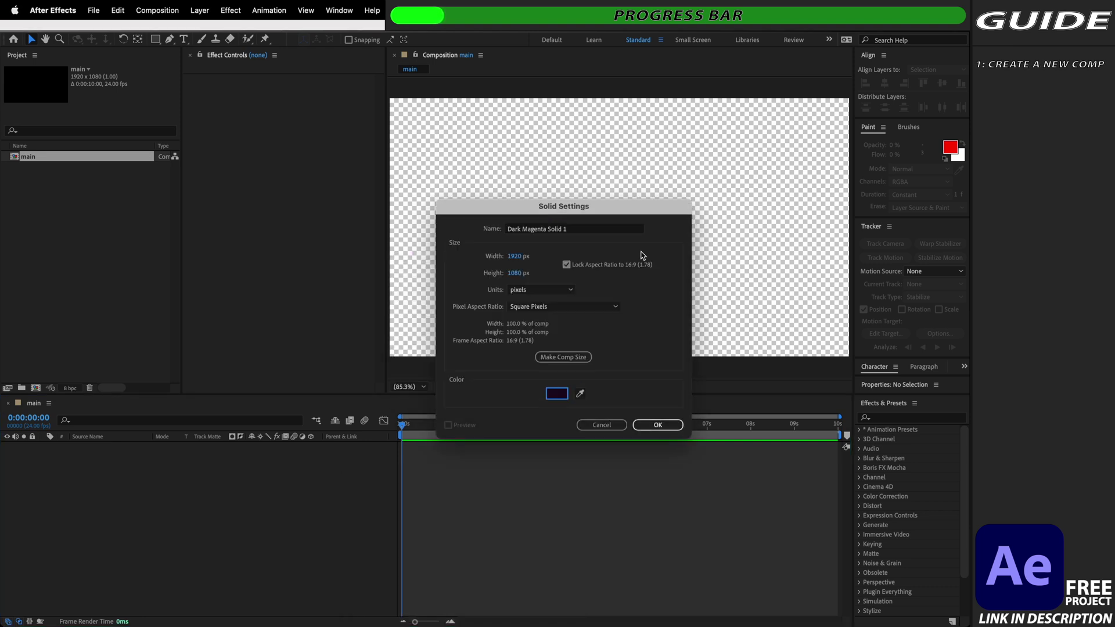
click(651, 424)
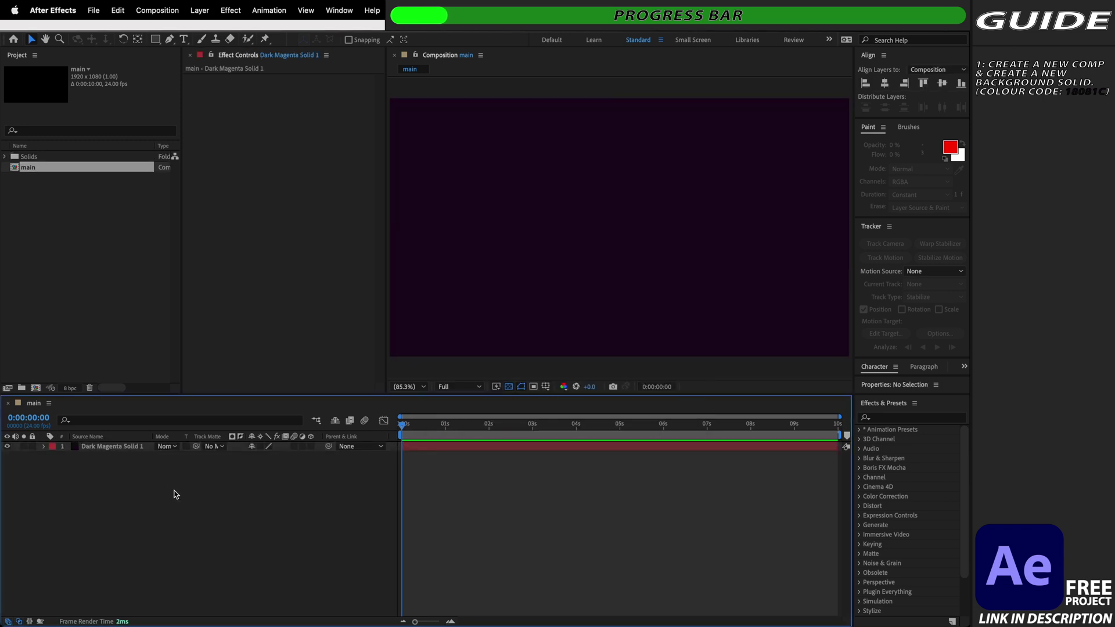
click(116, 448)
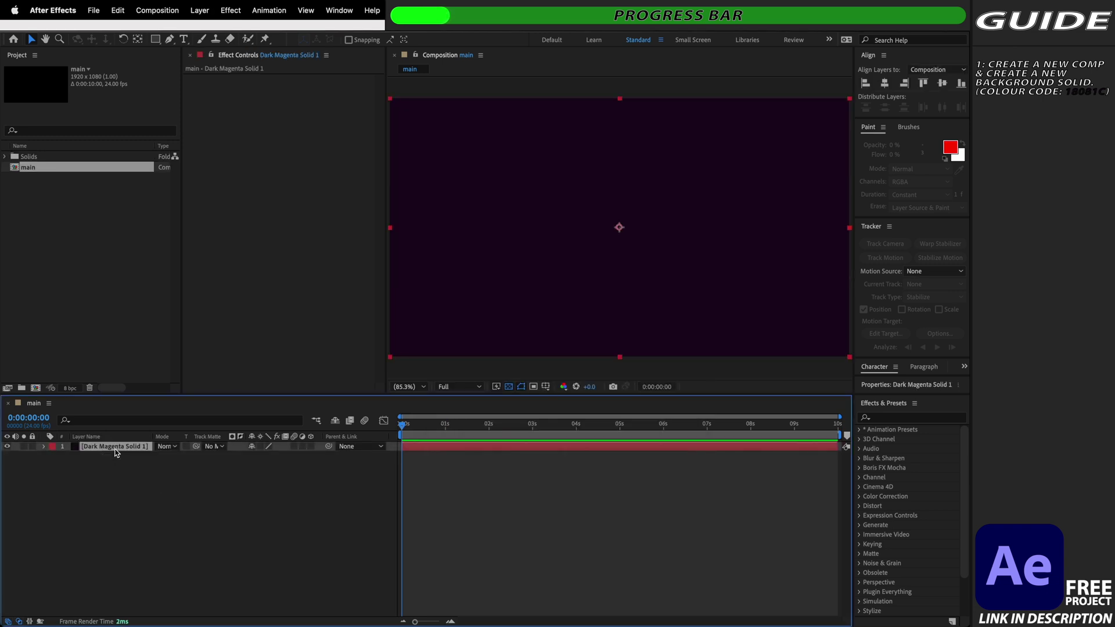
text(background)
key(Return)
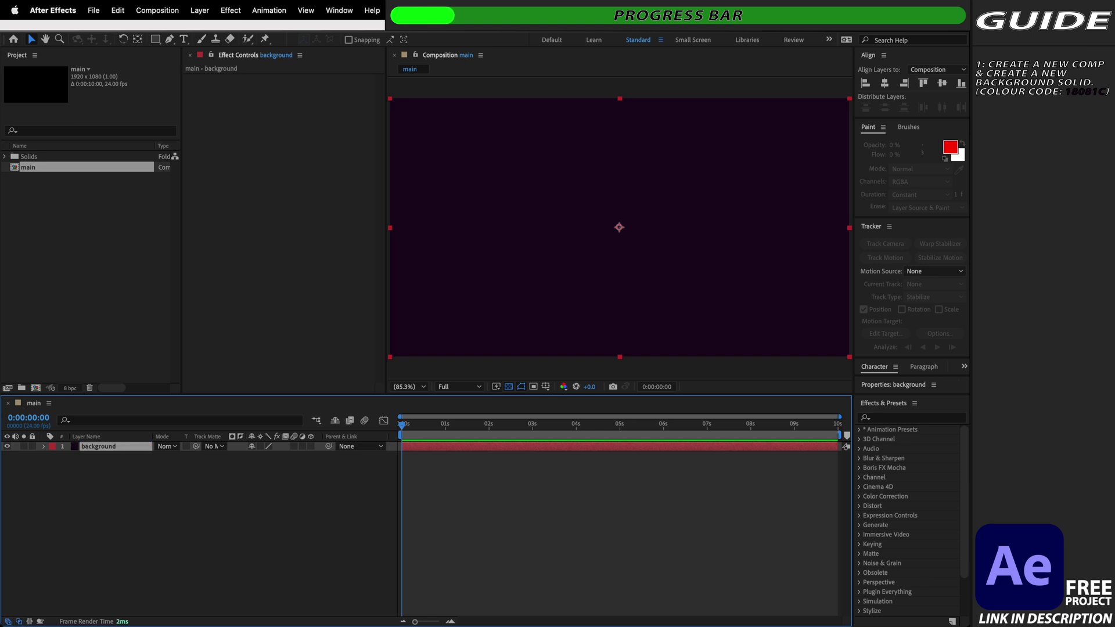
- Add an adjustment layer above background and name it static stars
right_click(174, 473)
mouse_move(224, 479)
click(352, 572)
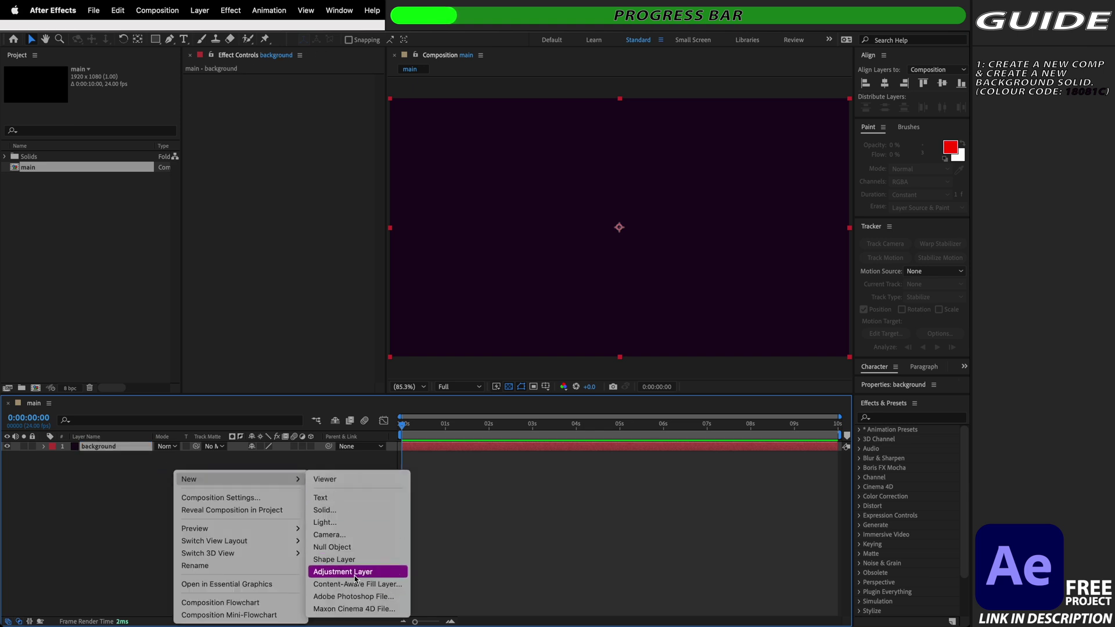
key(Return)
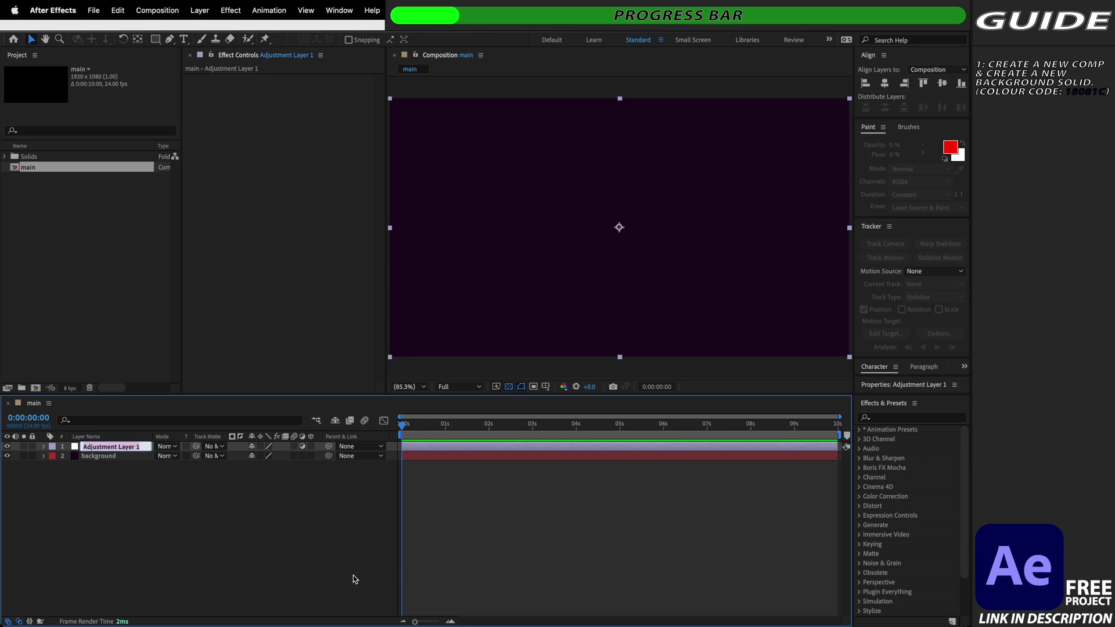
text(static stars)
key(Return)
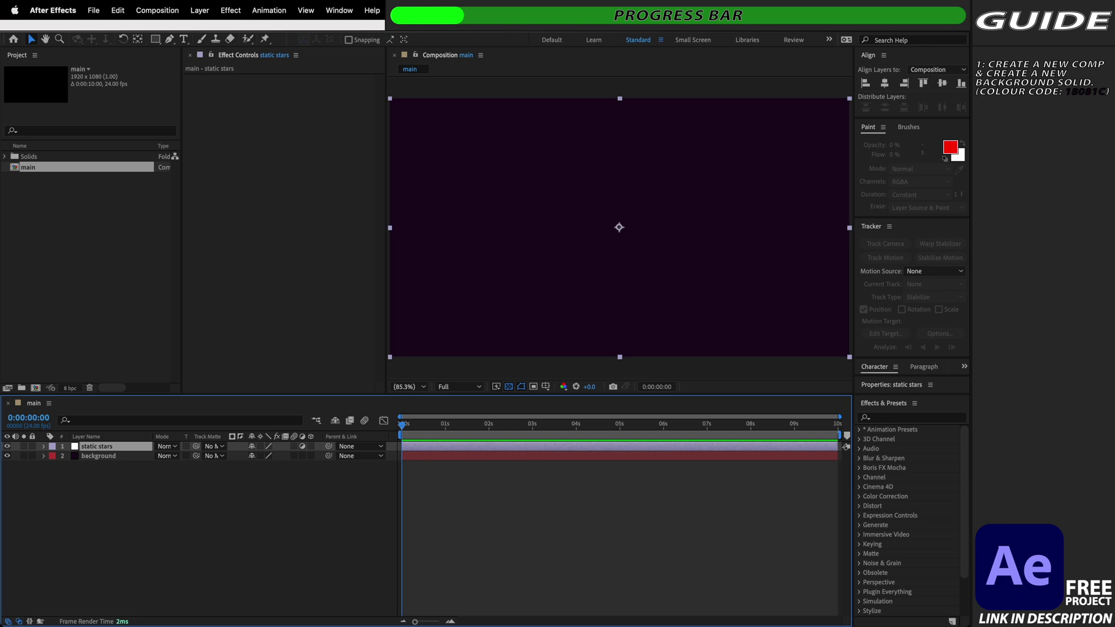
- Apply Fractal Noise to static stars and set its blend mode to Add
click(884, 419)
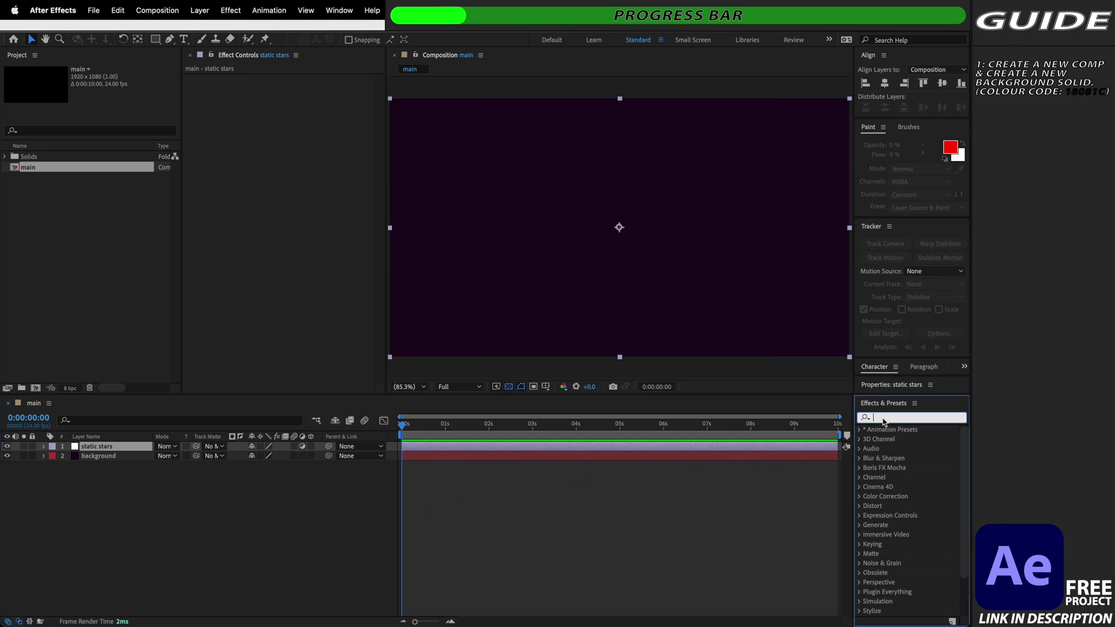
text(fract)
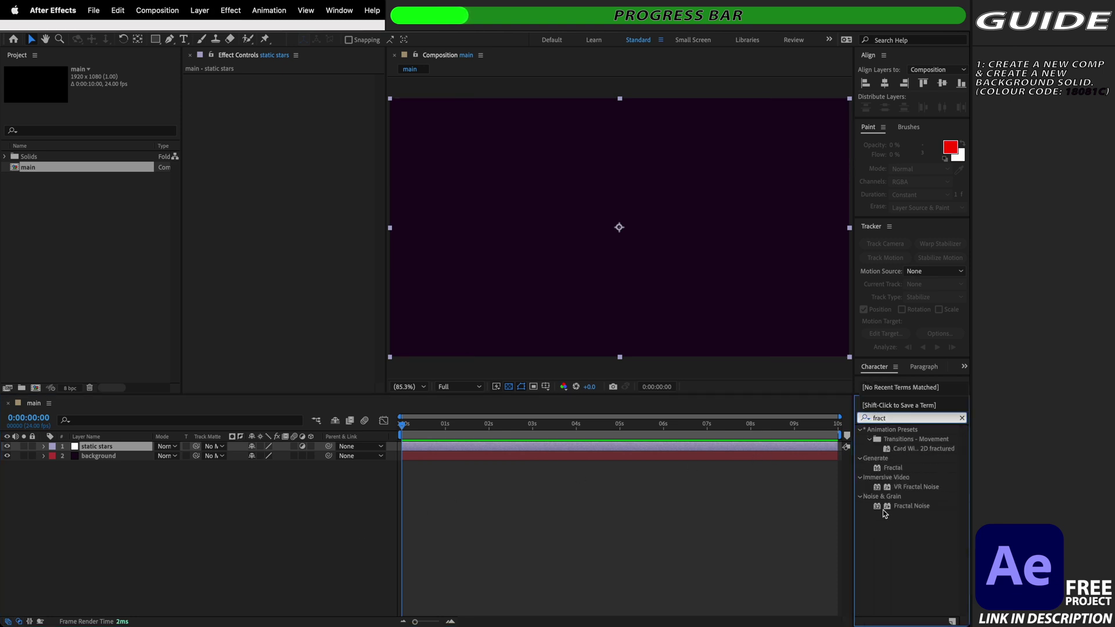
drag(924, 507, 672, 448)
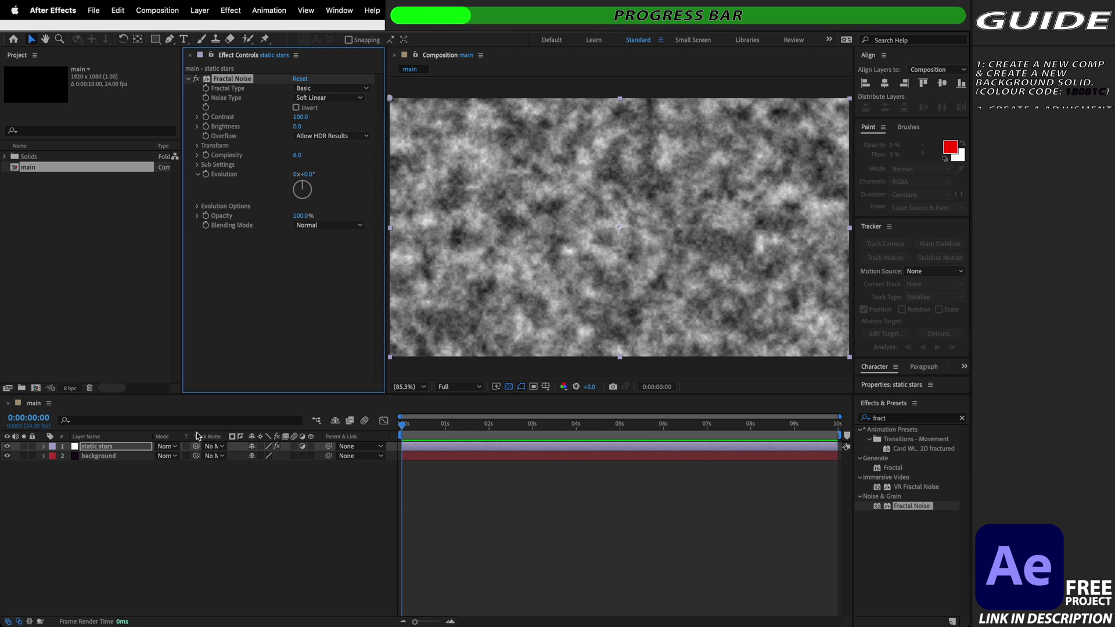
click(165, 447)
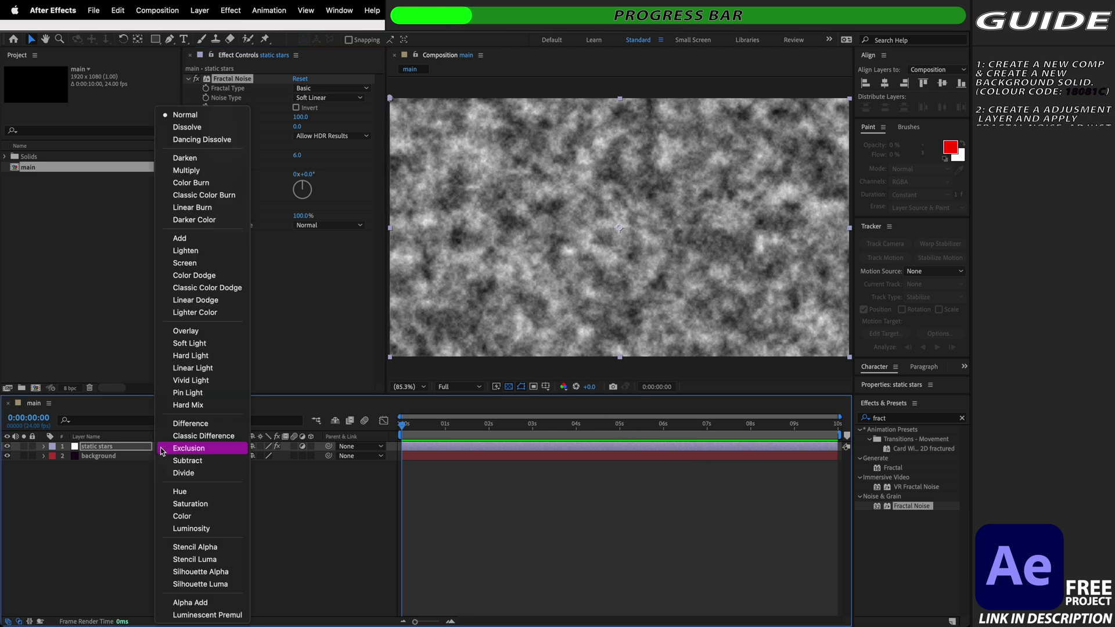
click(185, 239)
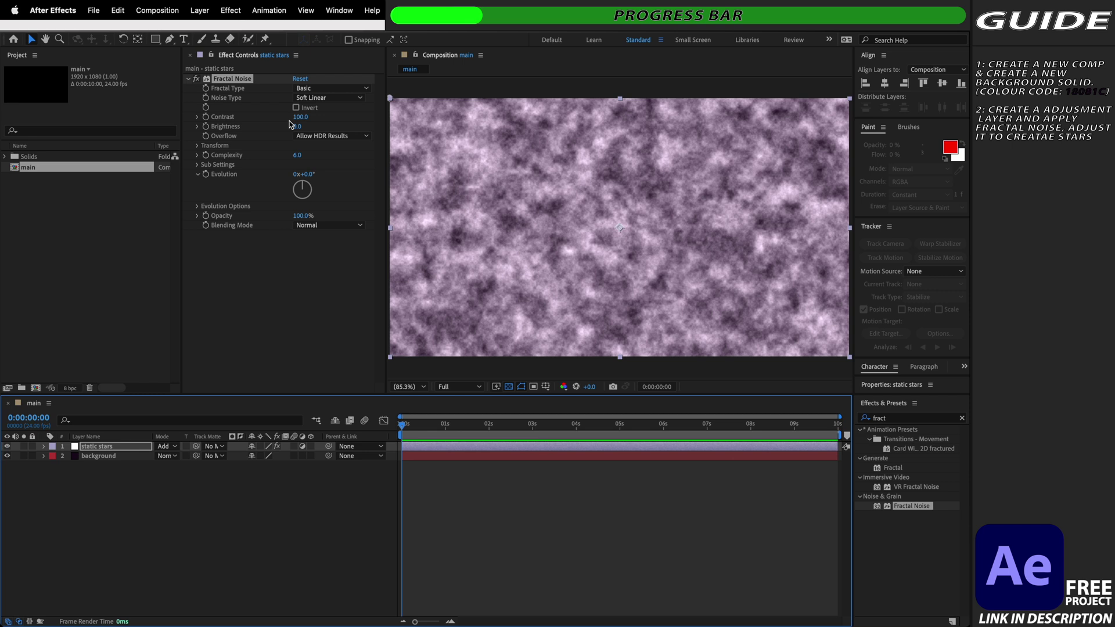
- Set Fractal Noise Contrast 739, Brightness -460, Complexity 6.5, Sub Influence 200, Sub Scaling 70
drag(301, 118, 665, 125)
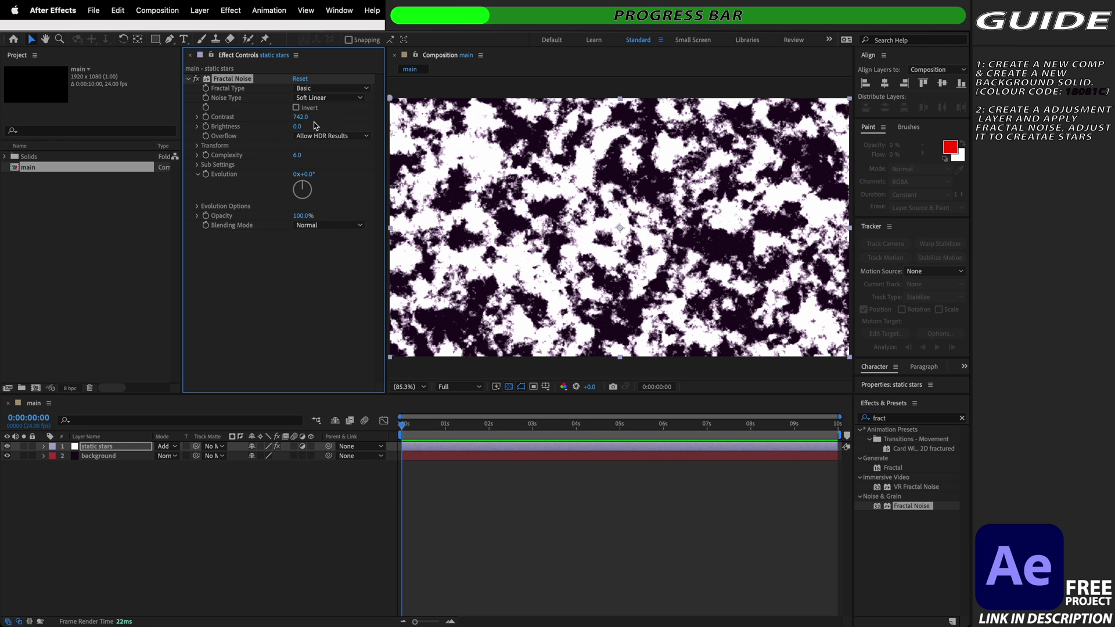
drag(297, 126, 61, 145)
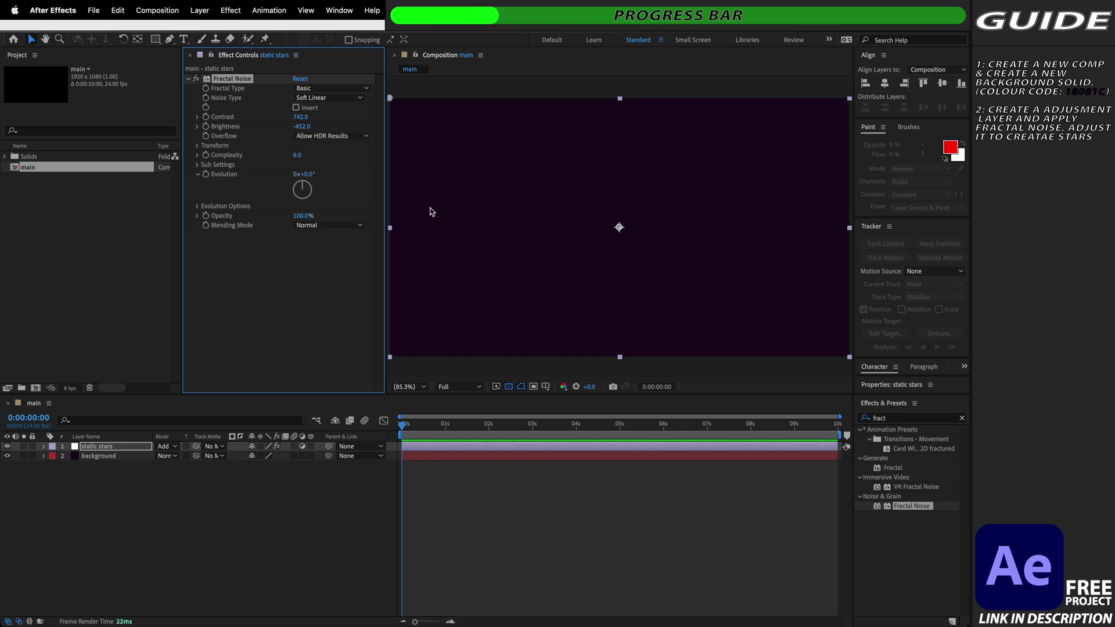
click(198, 165)
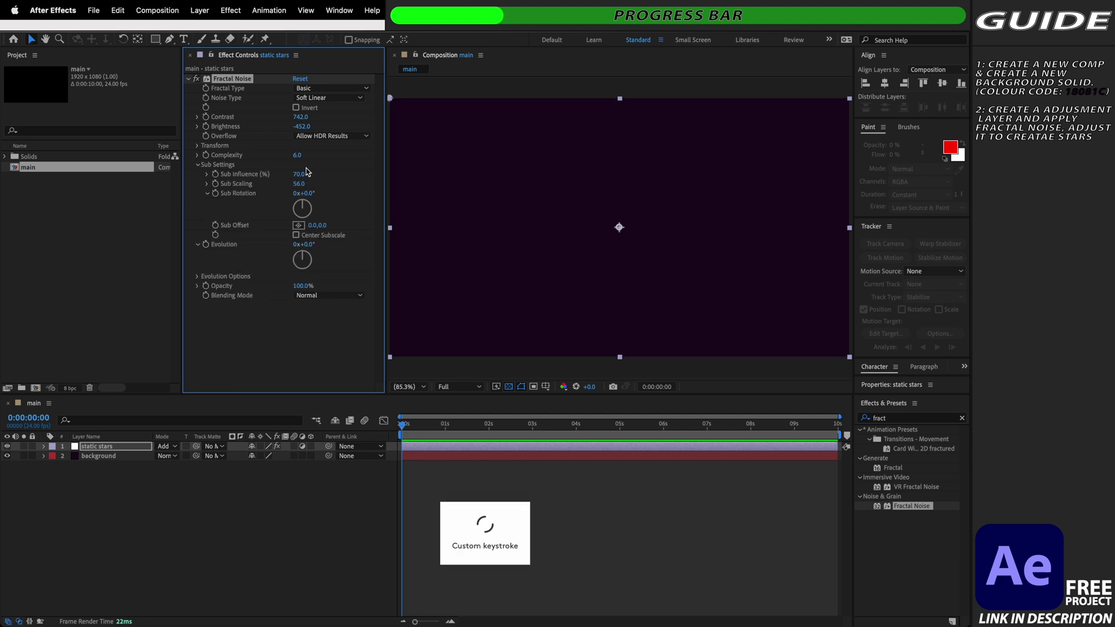
drag(303, 174, 893, 181)
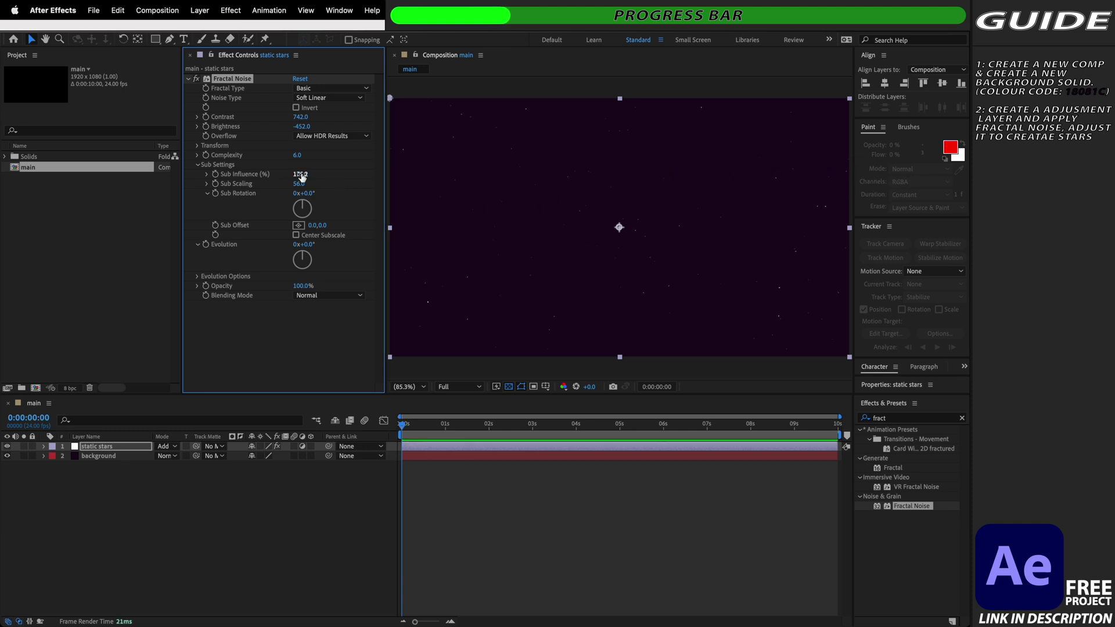
drag(300, 174, 380, 174)
drag(299, 184, 380, 186)
drag(297, 155, 372, 179)
drag(301, 117, 291, 126)
key(F2)
scroll(595, 233, up, 3)
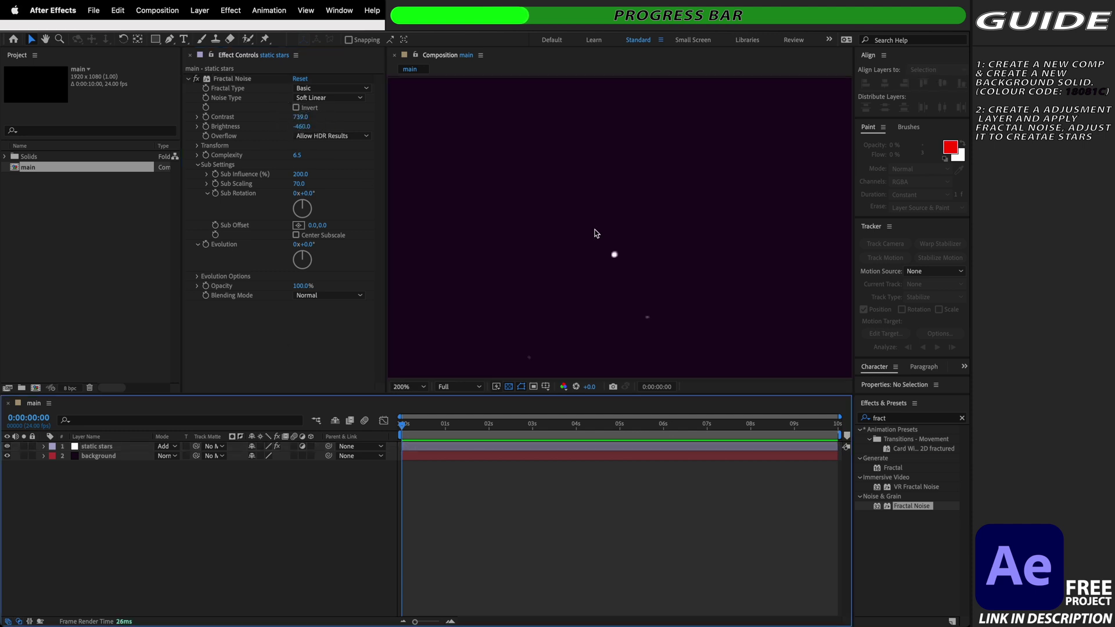
- Undo the last noise tweak, then duplicate static stars and rename the copy twinkling stars
scroll(595, 234, down, 3)
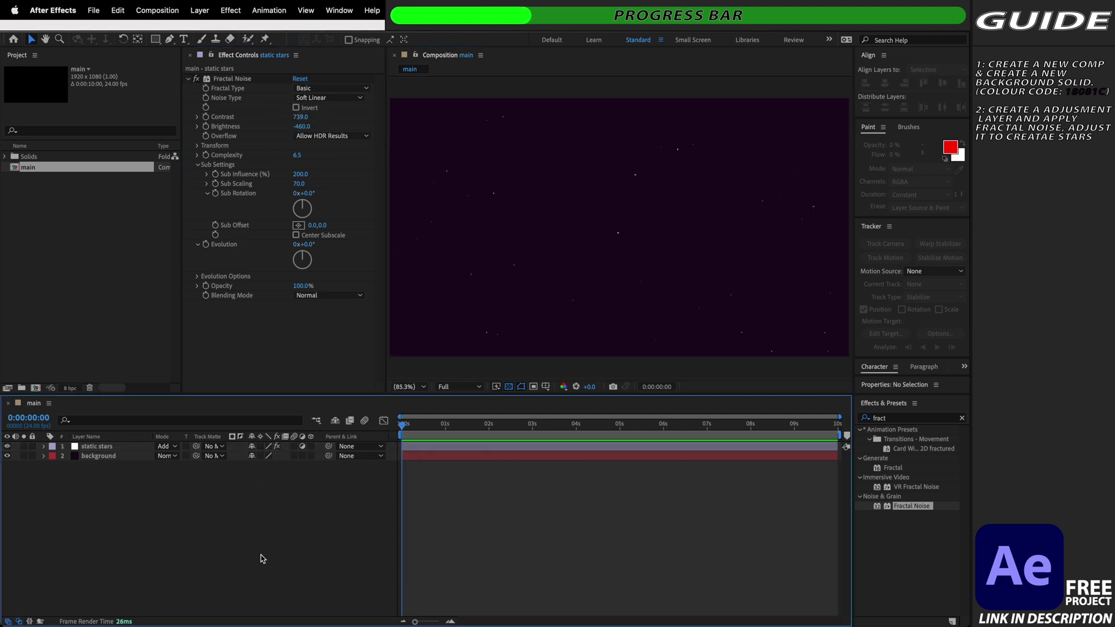
key(super+z)
key(super+z)
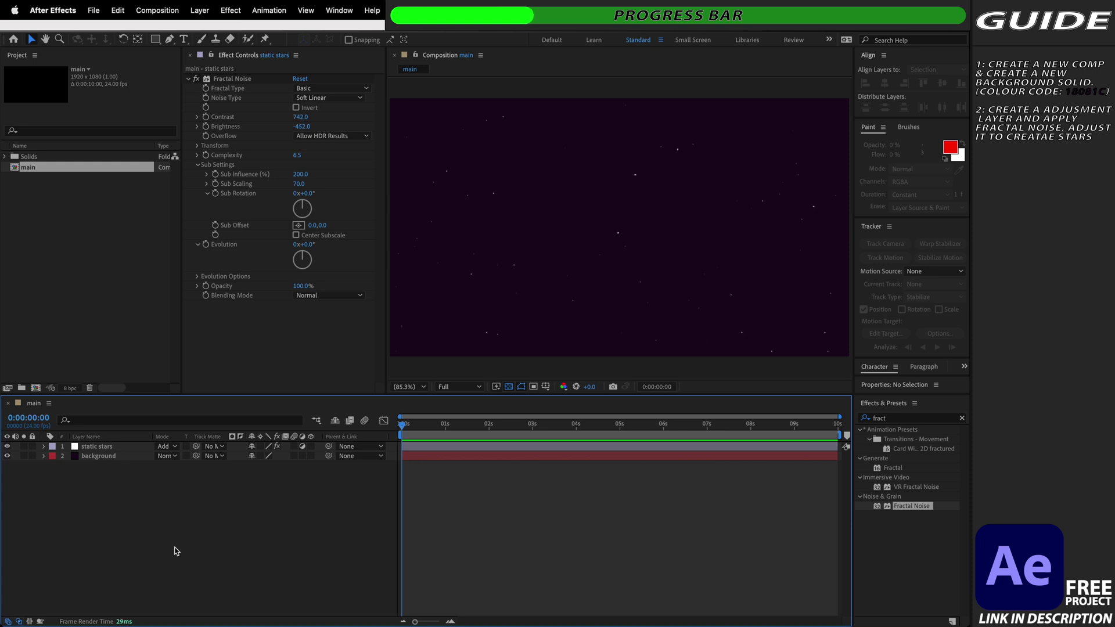
click(111, 448)
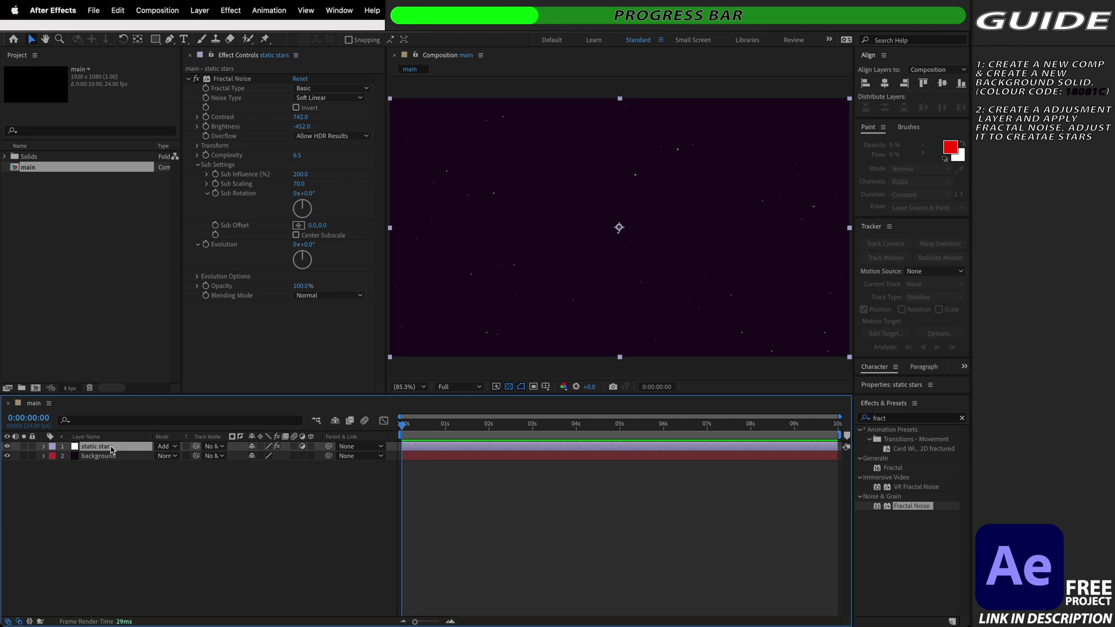
key(super+d)
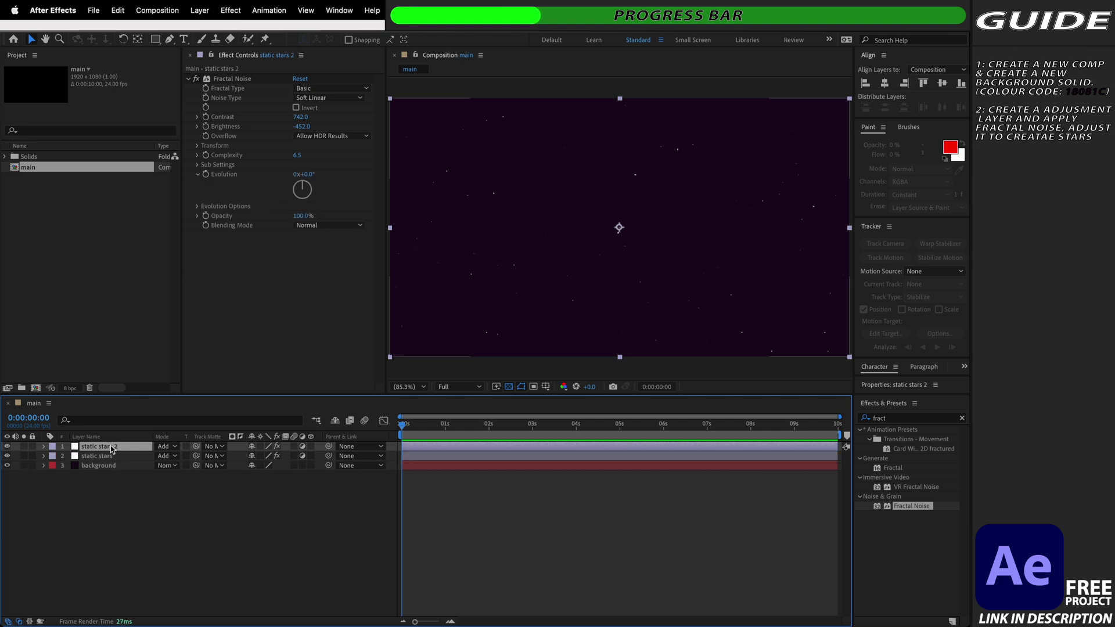
key(Return)
text(twinkling)
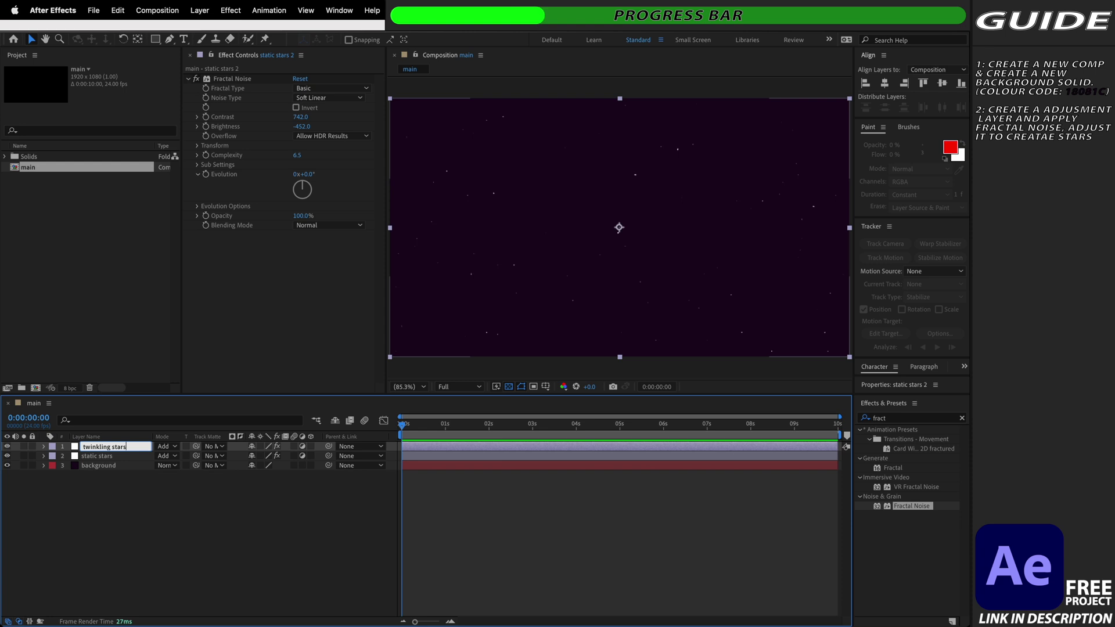
key(Return)
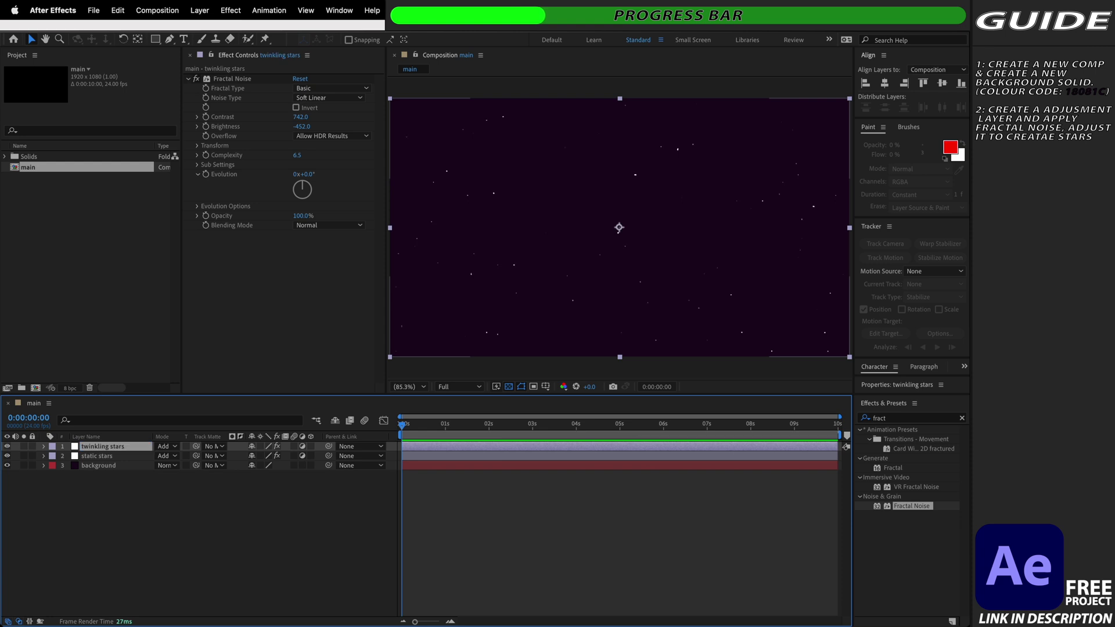
key(ctrl+shift+c)
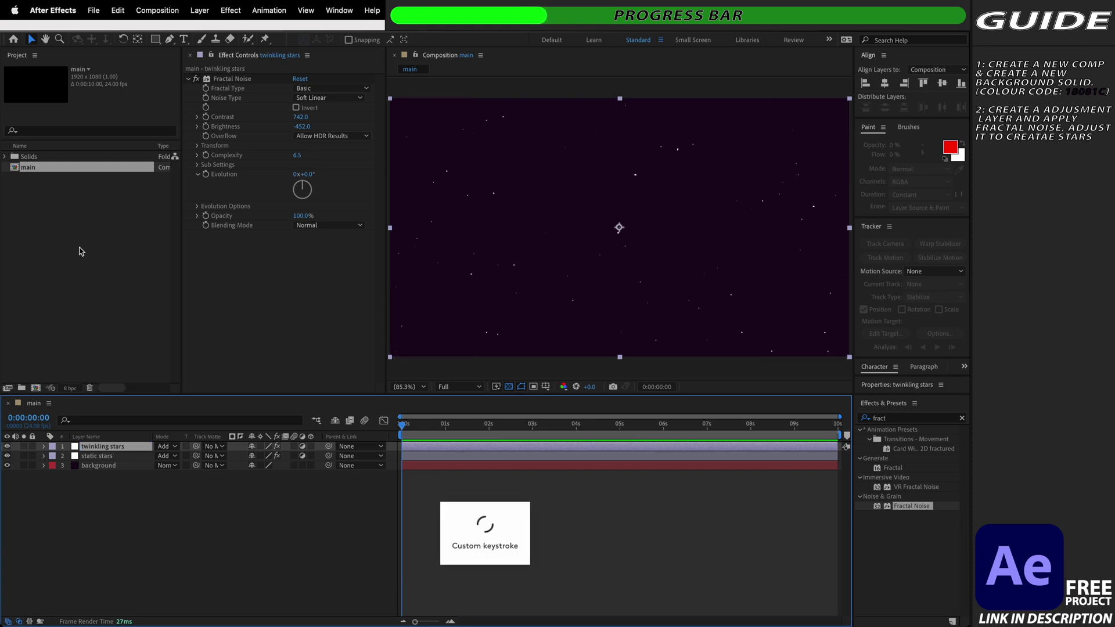
- Add time*200 to the Evolution expression and preview the twinkle
alt+click(205, 175)
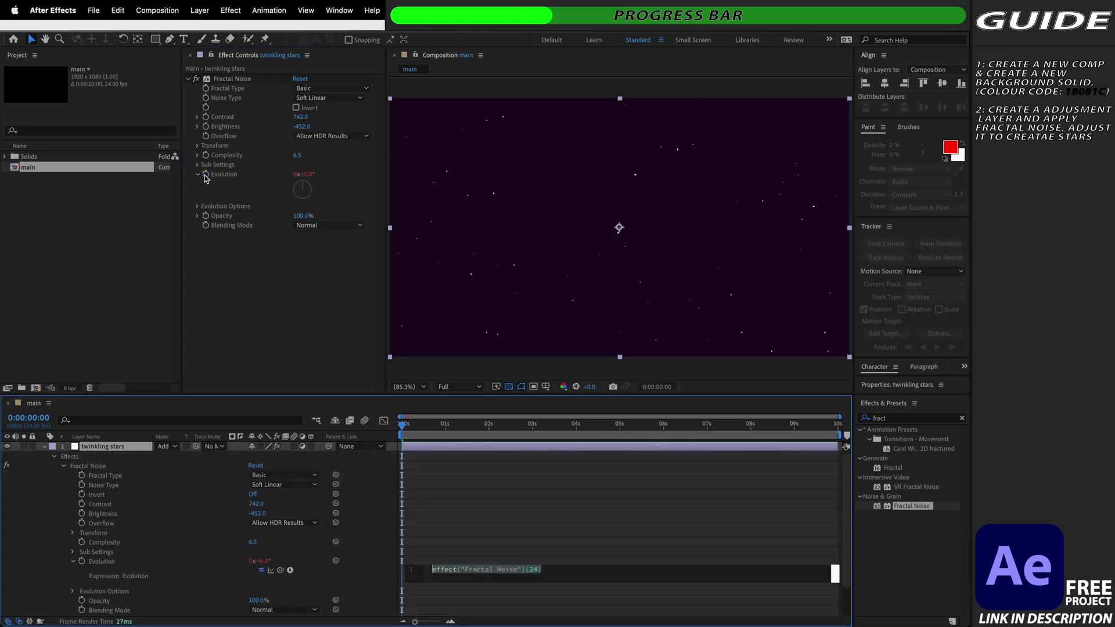
click(558, 571)
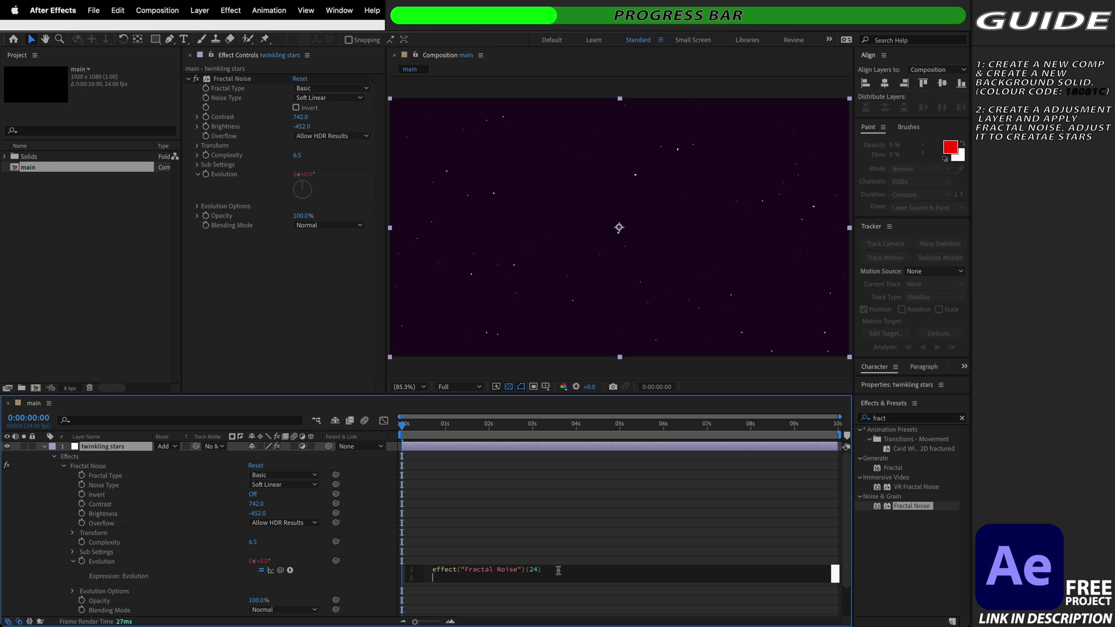
key(Return)
text(tim)
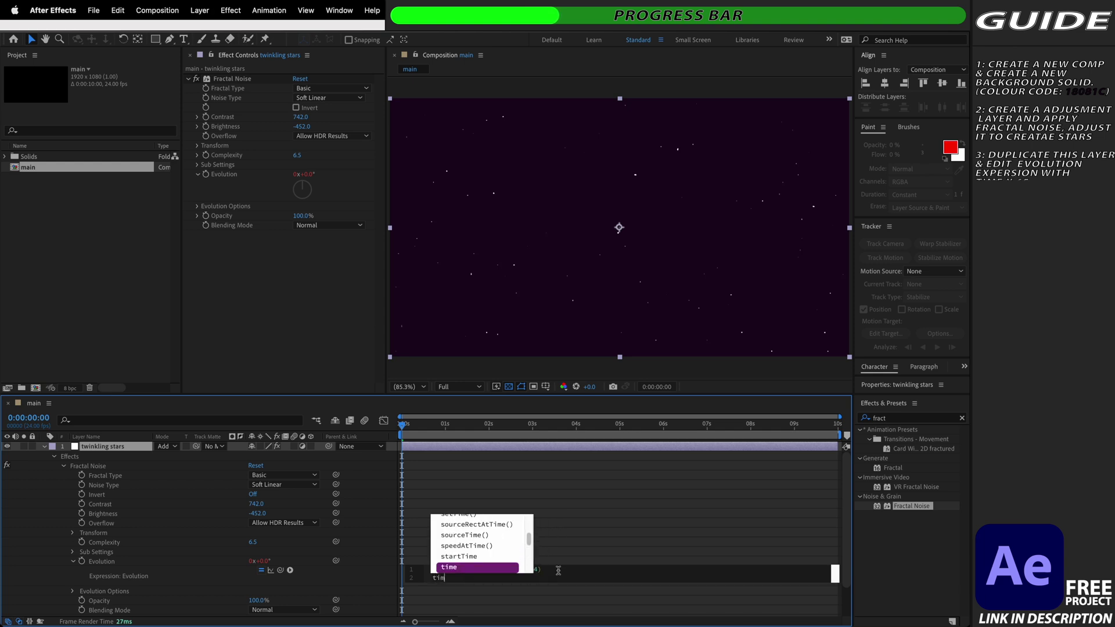
text(e*20)
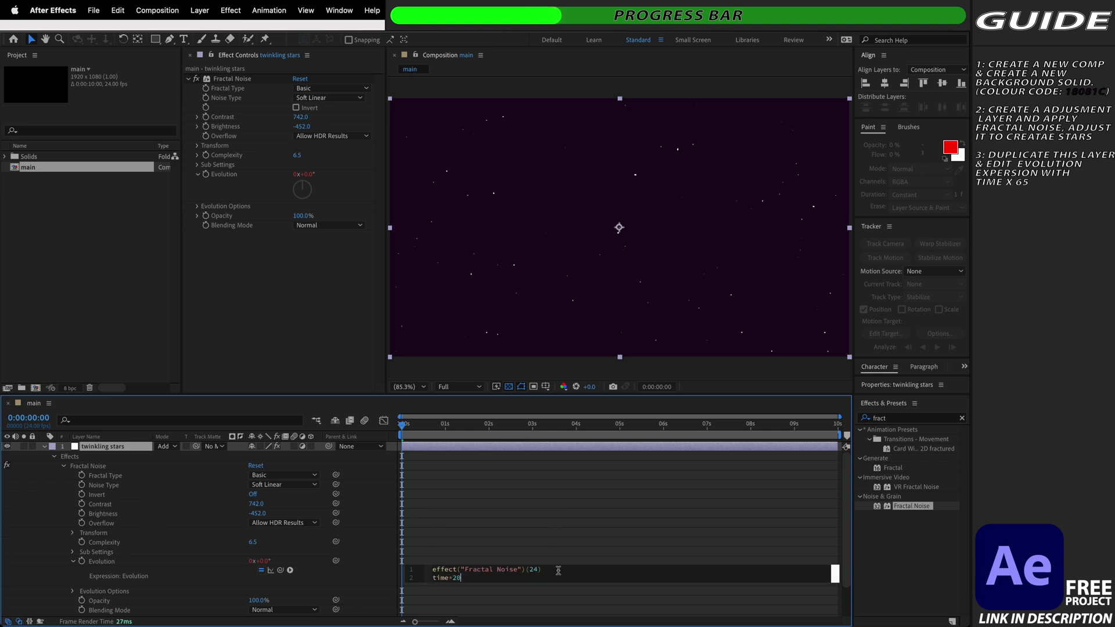
text(0)
click(397, 483)
key(space)
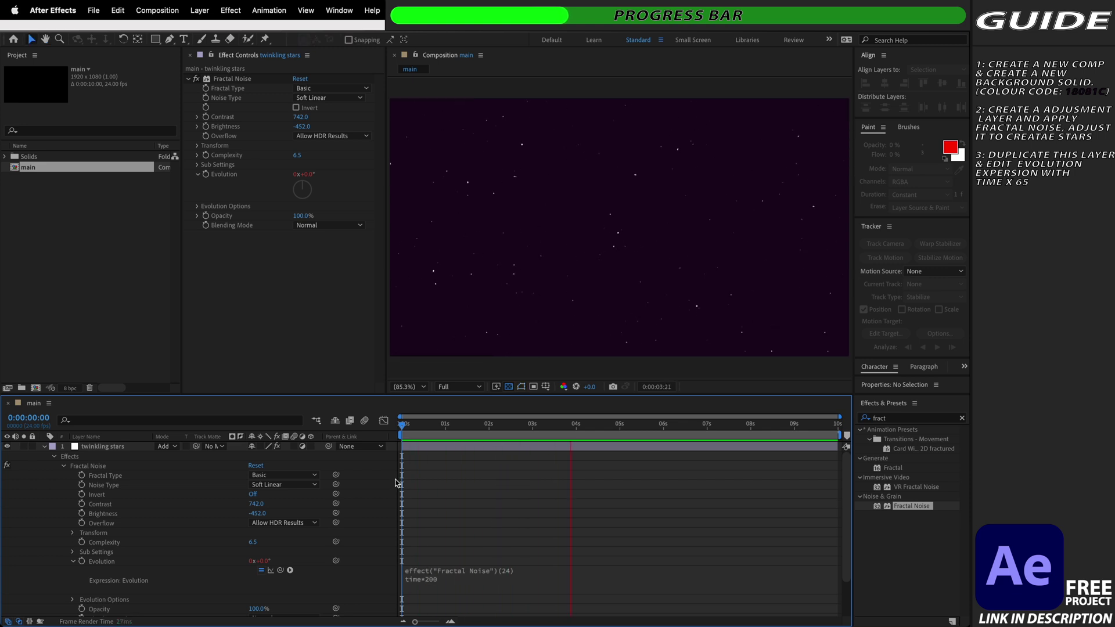
key(space)
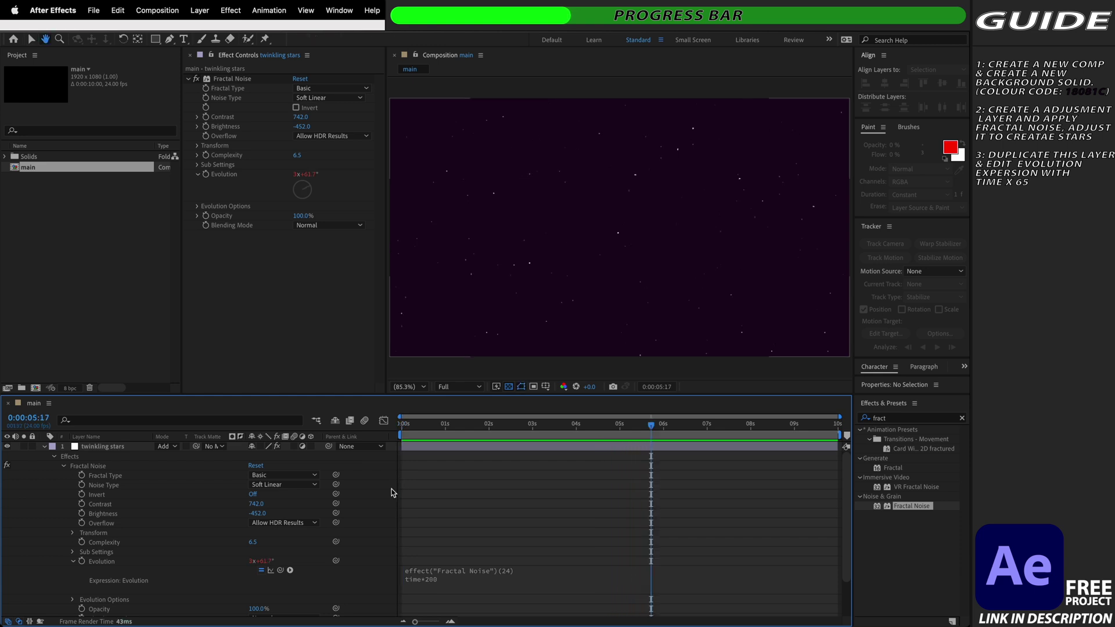
- Slow the expression to time*100 and preview it
click(443, 578)
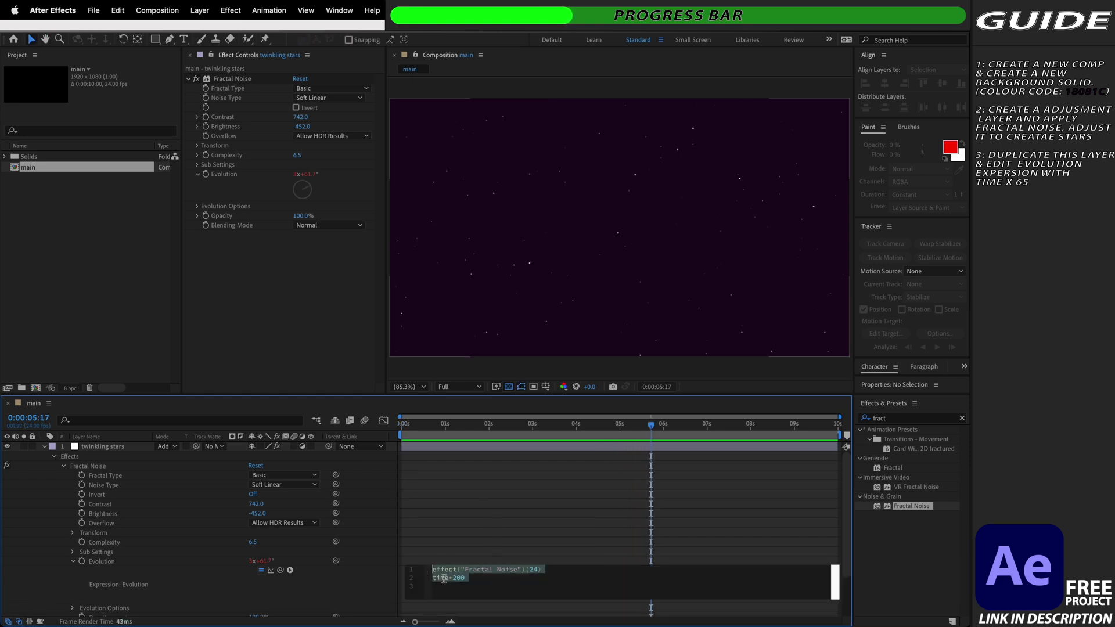
click(490, 579)
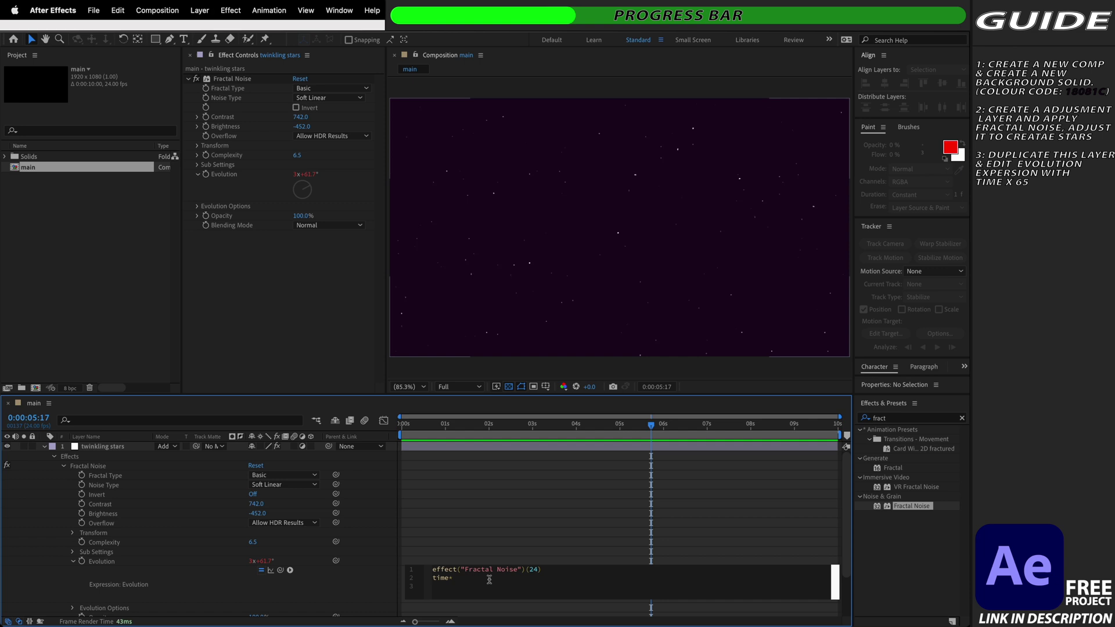
click(441, 530)
key(space)
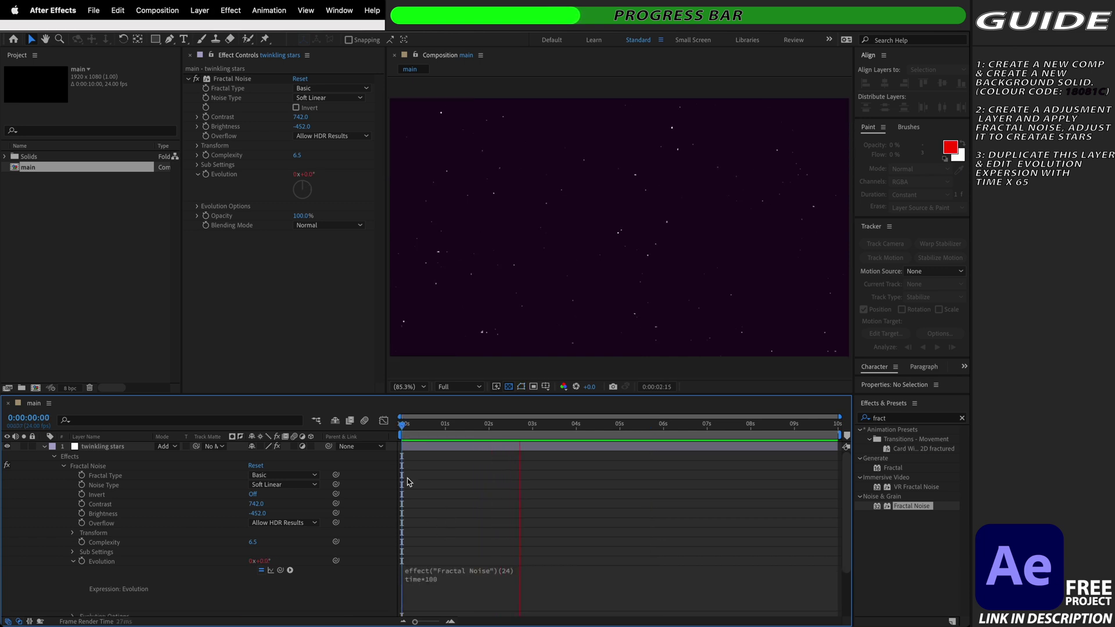
key(space)
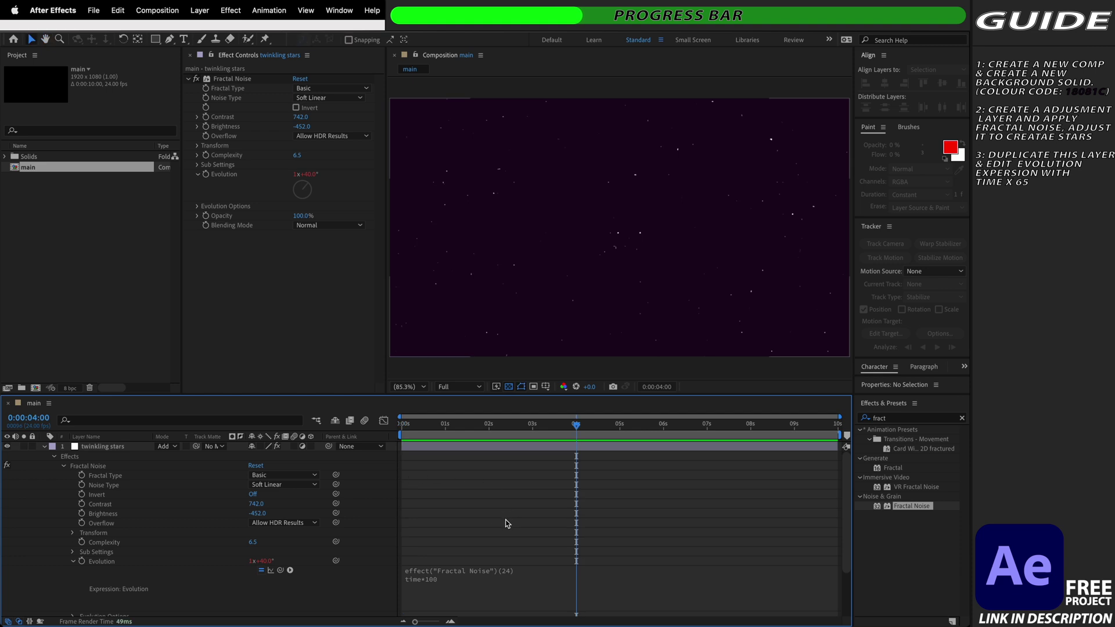
- Change the expression to time*65 and preview the final twinkle speed
click(465, 578)
click(476, 578)
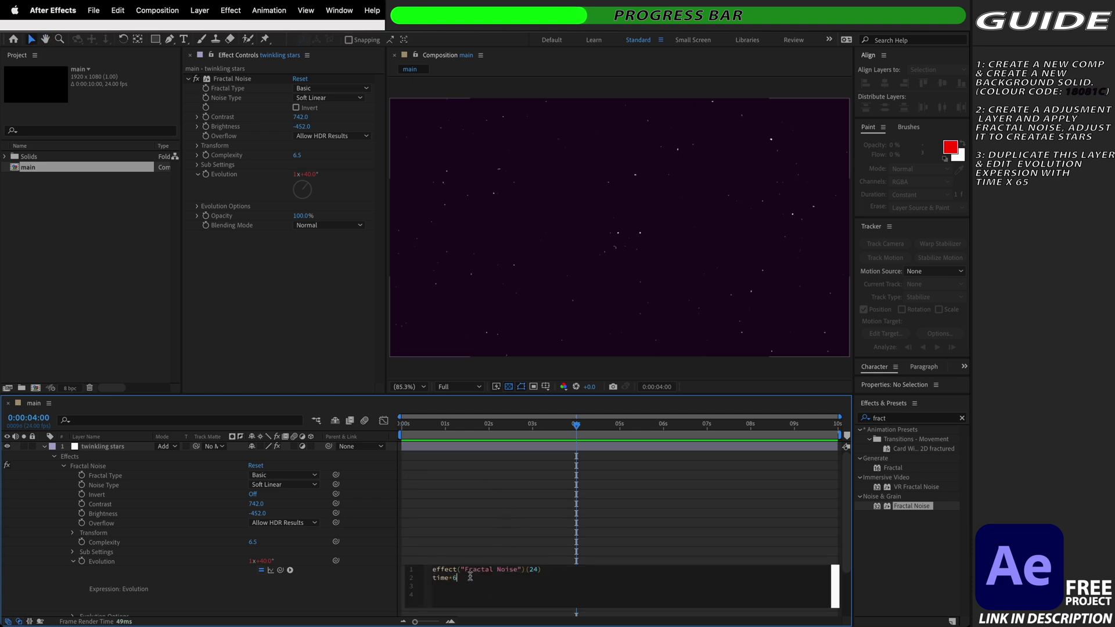
click(424, 514)
key(space)
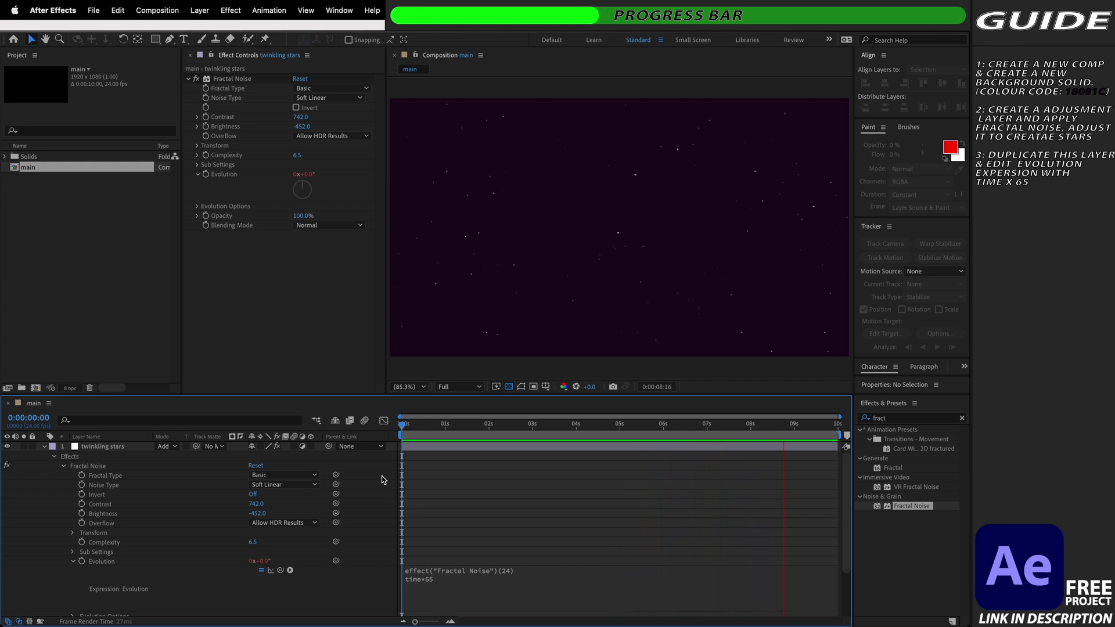
key(space)
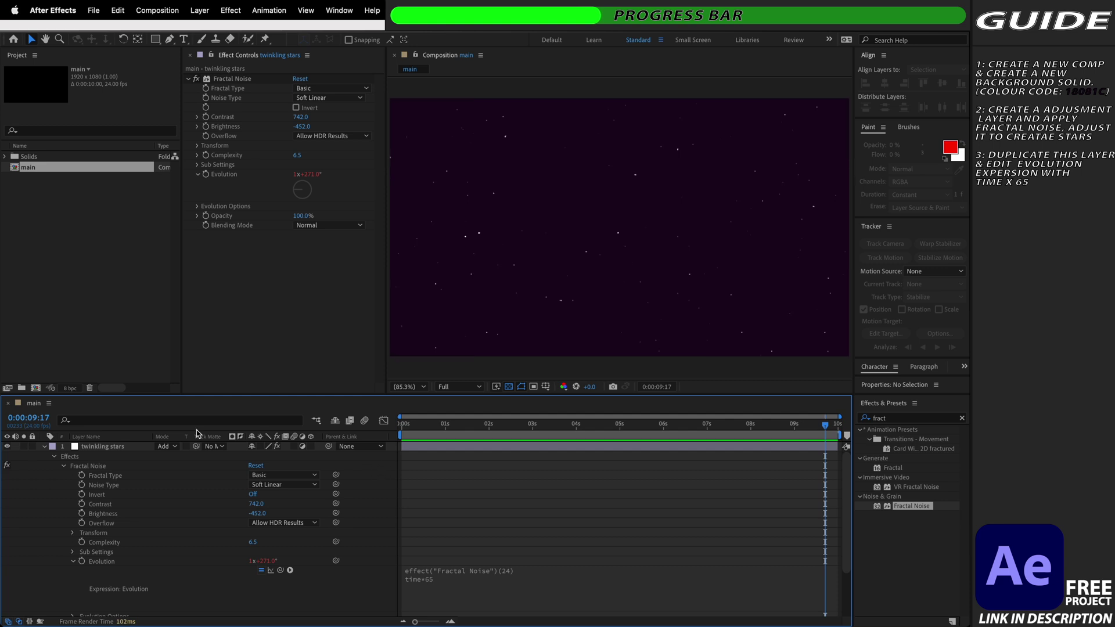
- Apply Glow to twinkling stars with Threshold 89.4%, Radius 20 and Intensity 5.5
click(44, 447)
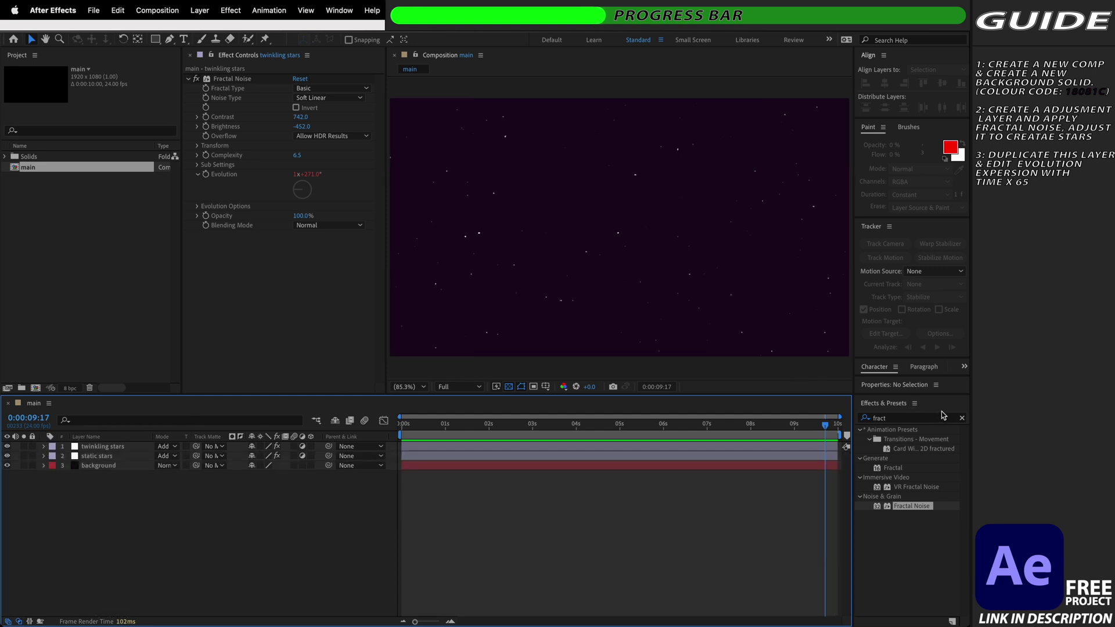
click(962, 418)
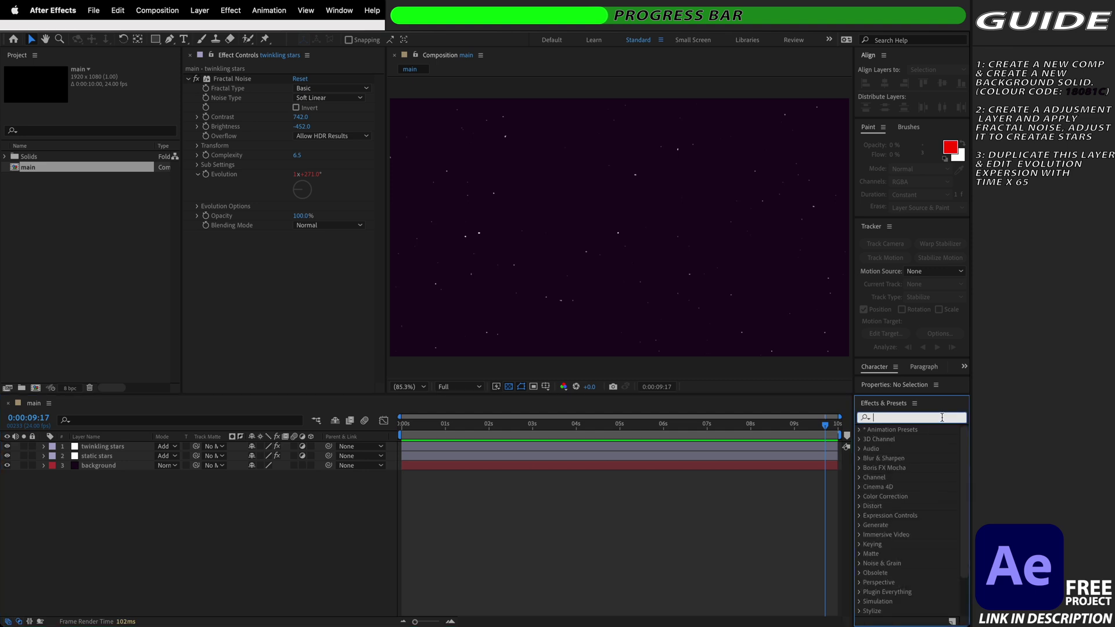
text(glow)
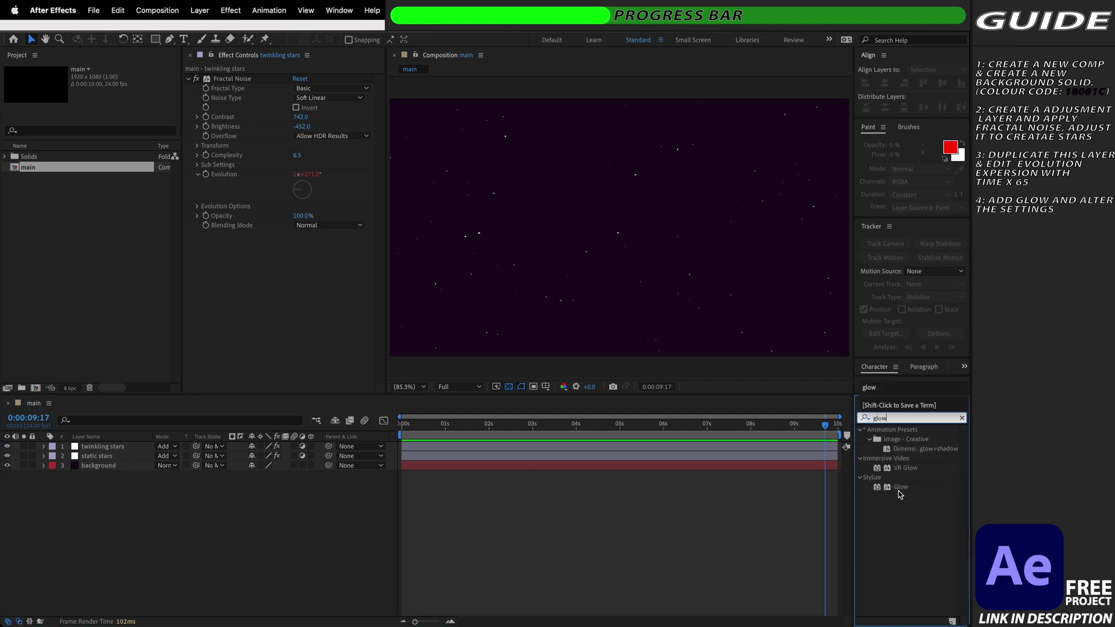
drag(899, 491, 699, 449)
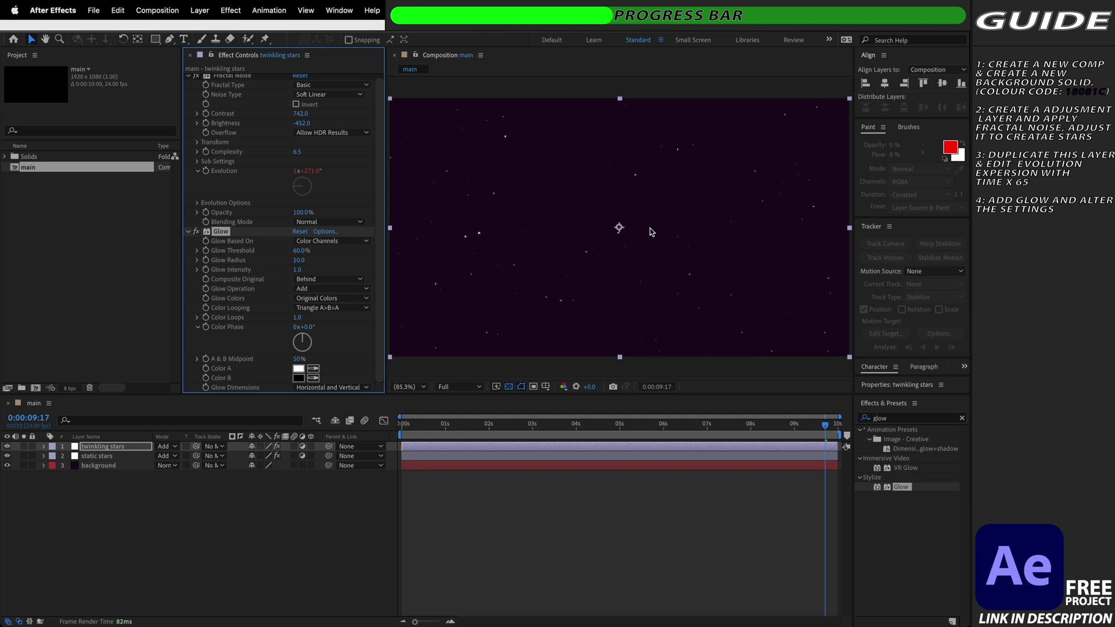
mouse_move(300, 251)
mouse_down()
mouse_move(343, 252)
mouse_move(305, 259)
mouse_up()
drag(298, 269, 540, 260)
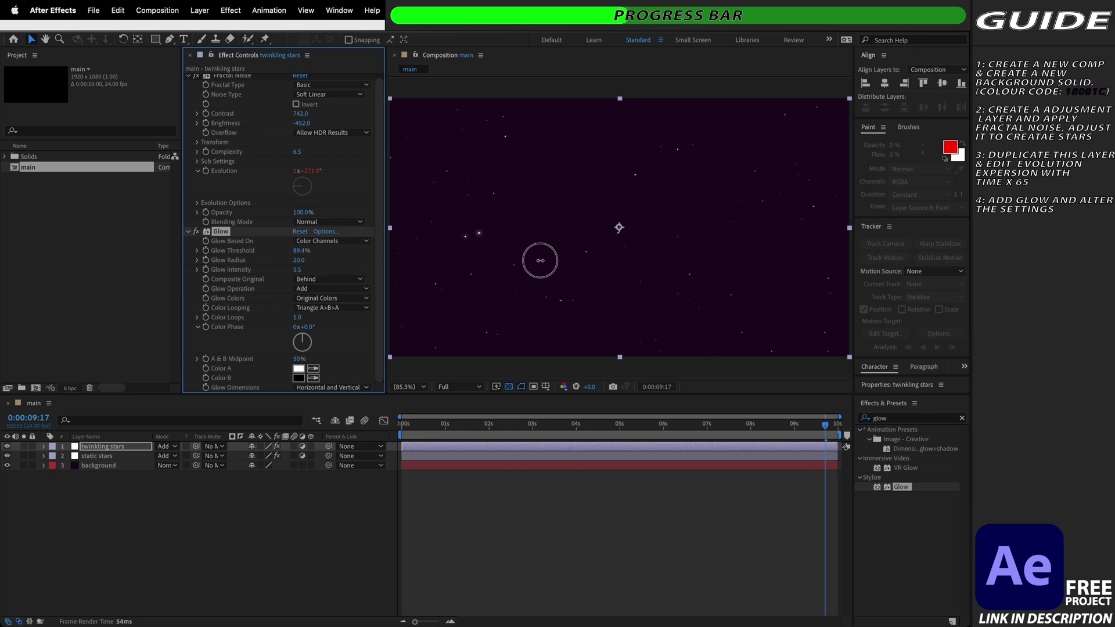
- Zoom in on the glowing stars and scrub the timeline to check the twinkle
key(period)
key(period)
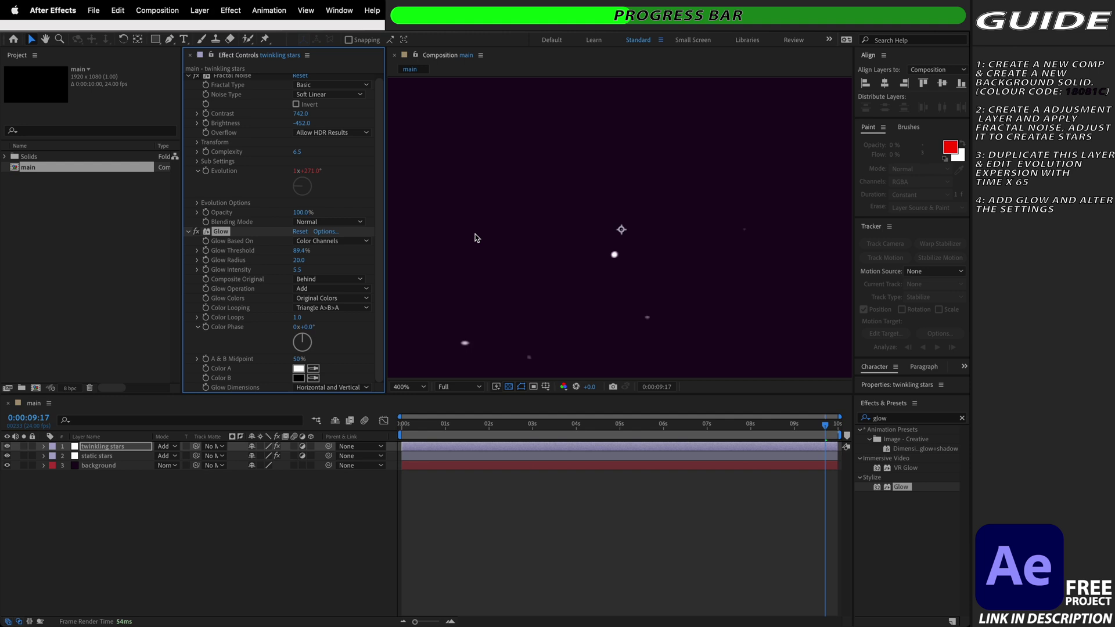
key(h)
drag(792, 214, 676, 229)
scroll(676, 228, up, 2)
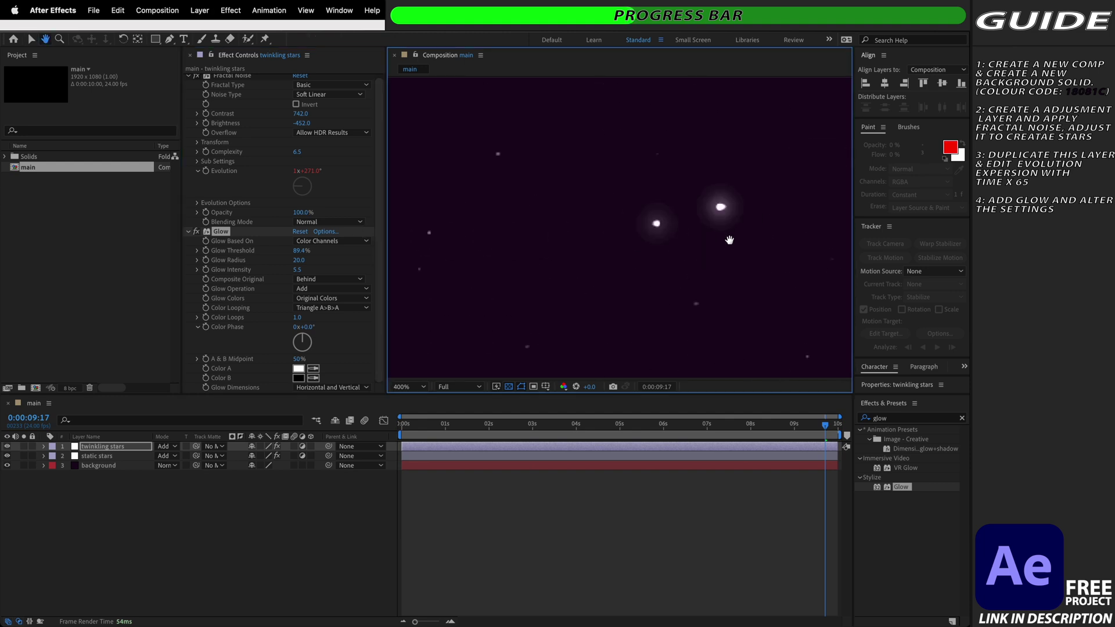
scroll(711, 241, up, 1)
drag(749, 256, 605, 284)
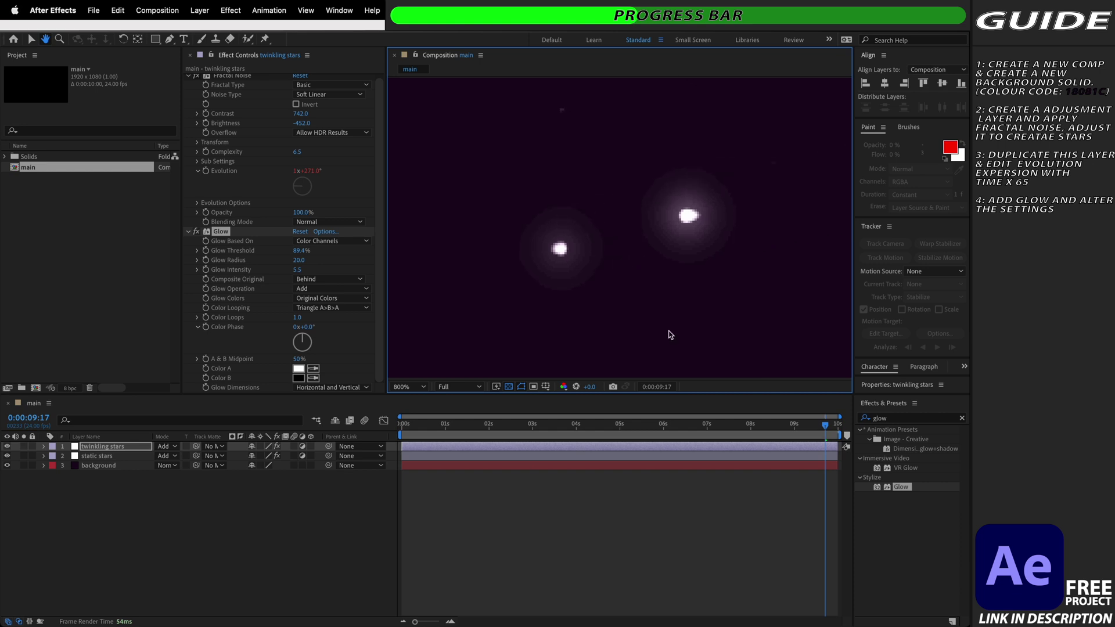
key(v)
drag(825, 427, 817, 428)
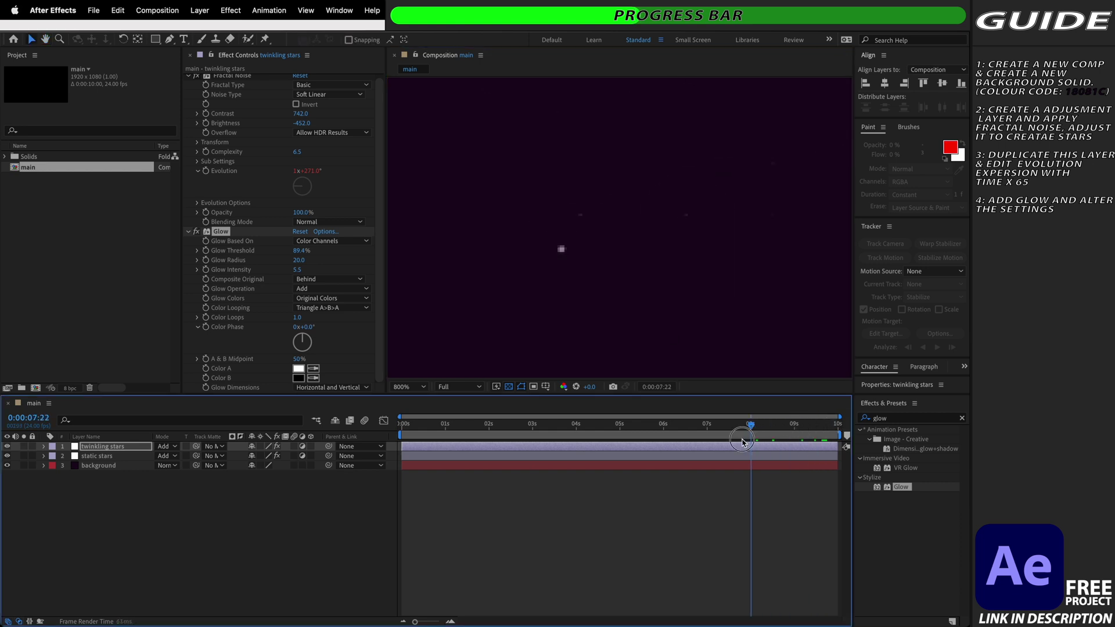
drag(751, 426, 360, 447)
key(shift+slash)
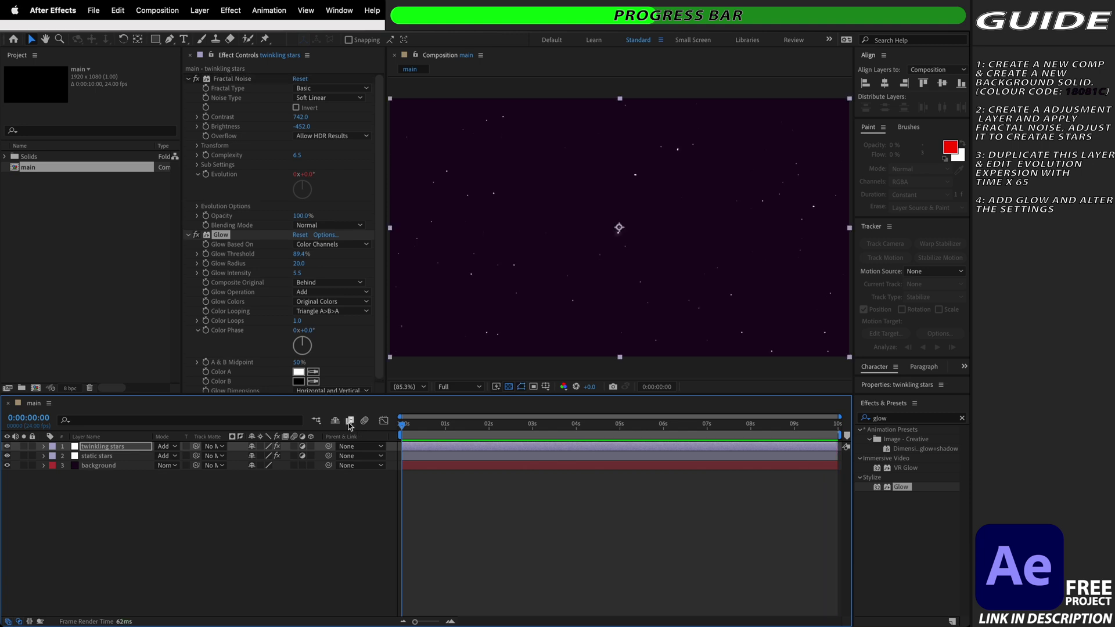
- Draw a short diagonal line right of centre with a white 5 px stroke
click(141, 509)
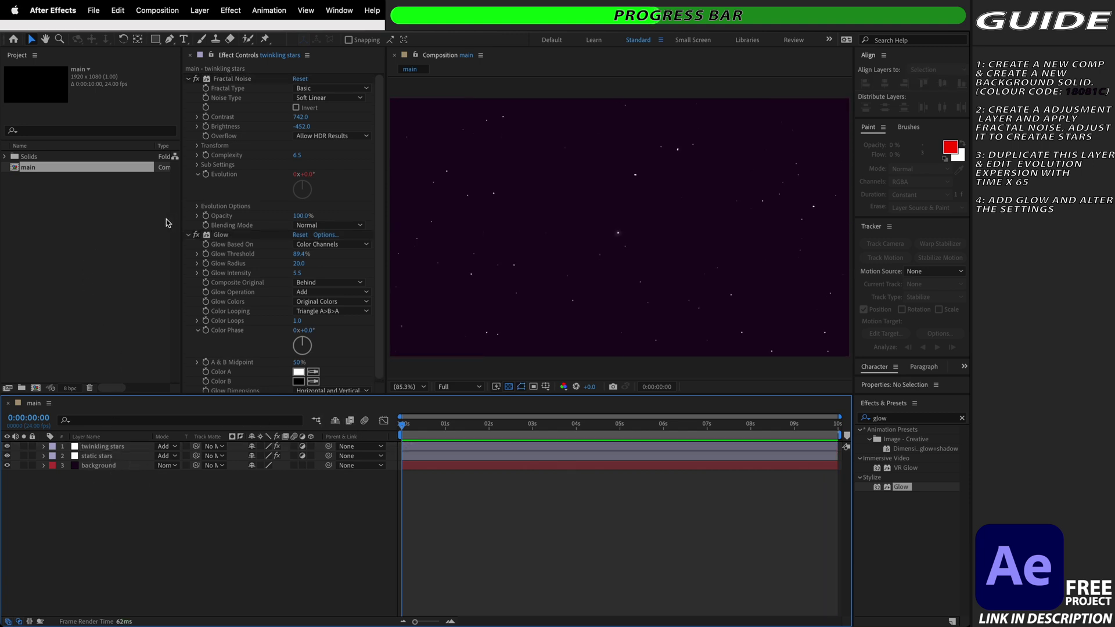
click(169, 39)
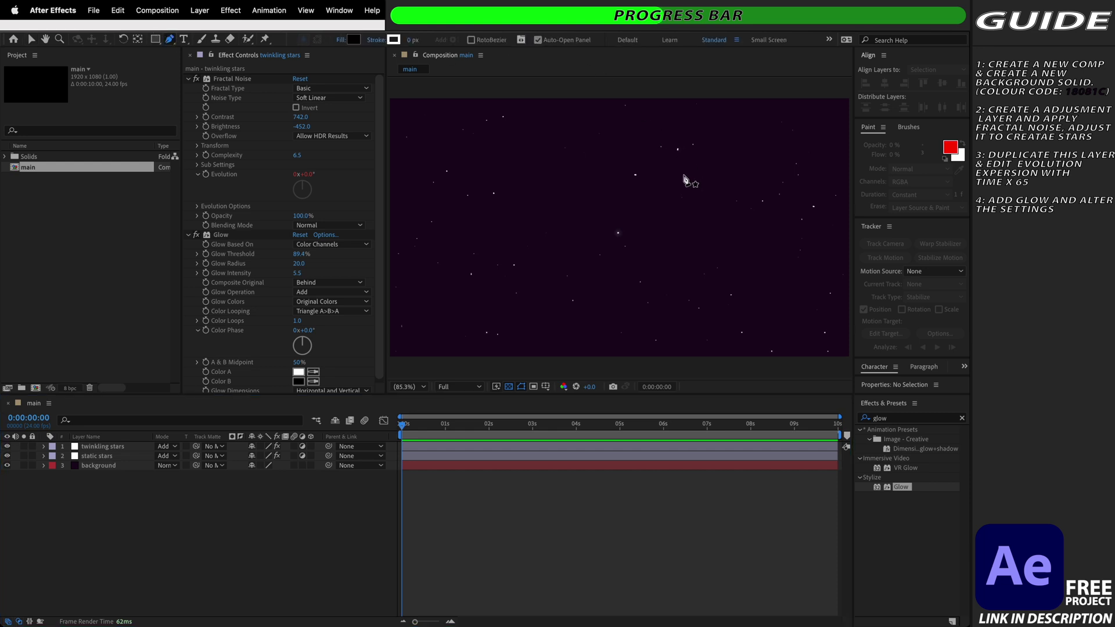
click(703, 192)
click(663, 226)
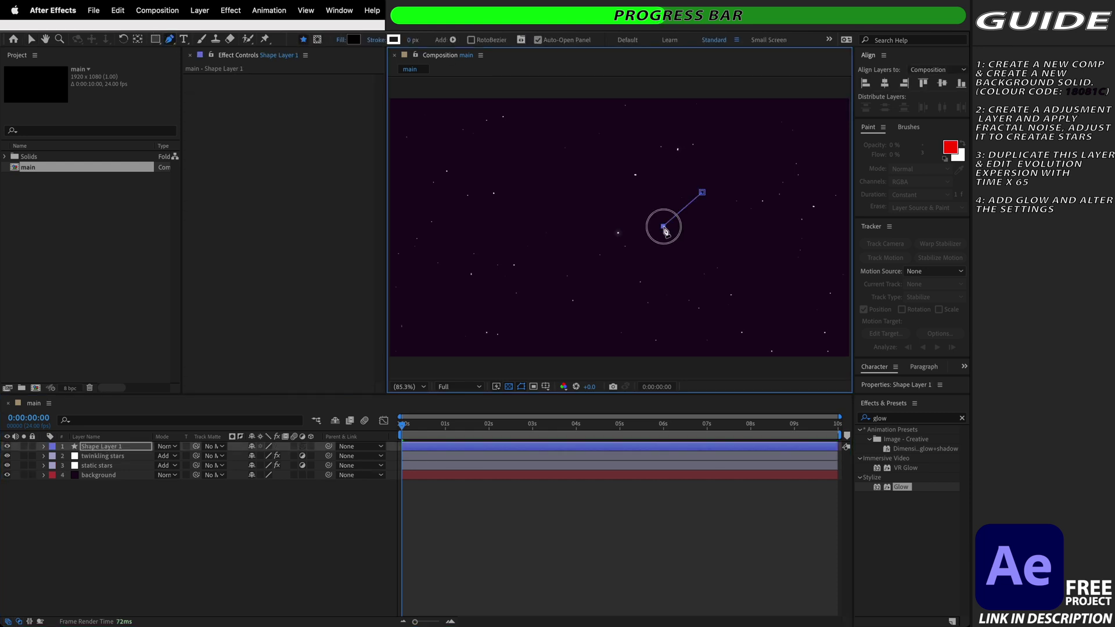
click(394, 40)
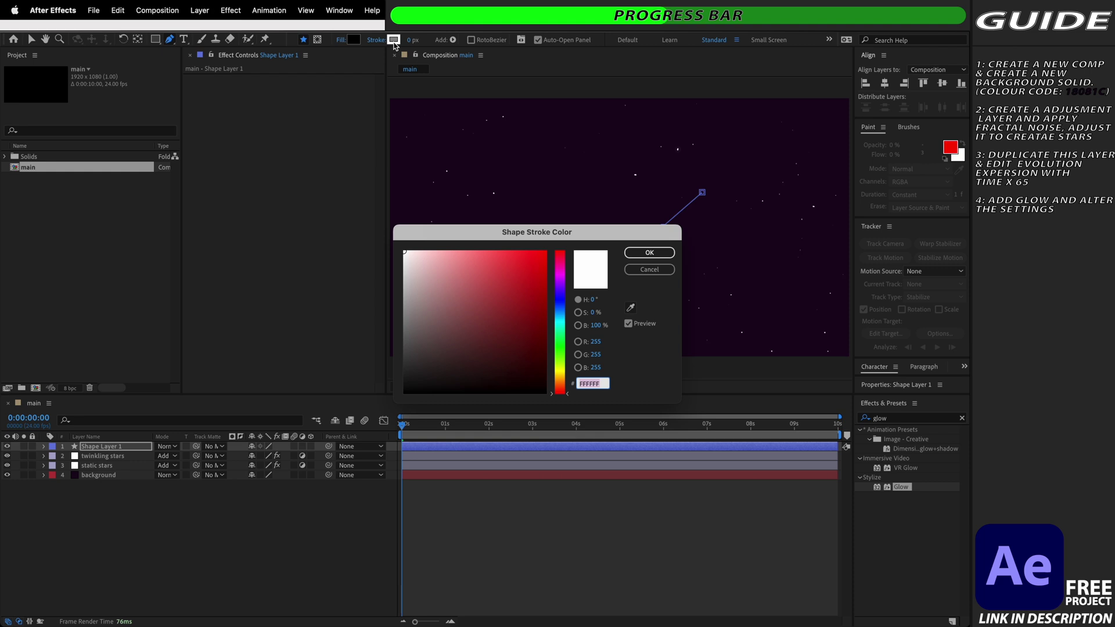
click(649, 253)
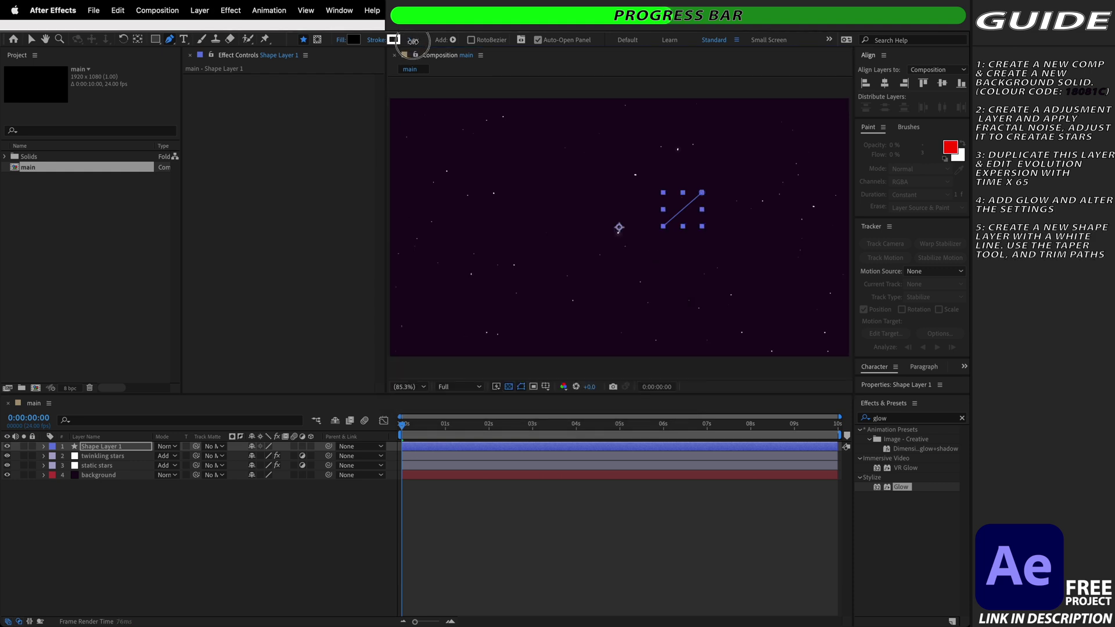
drag(411, 40, 414, 40)
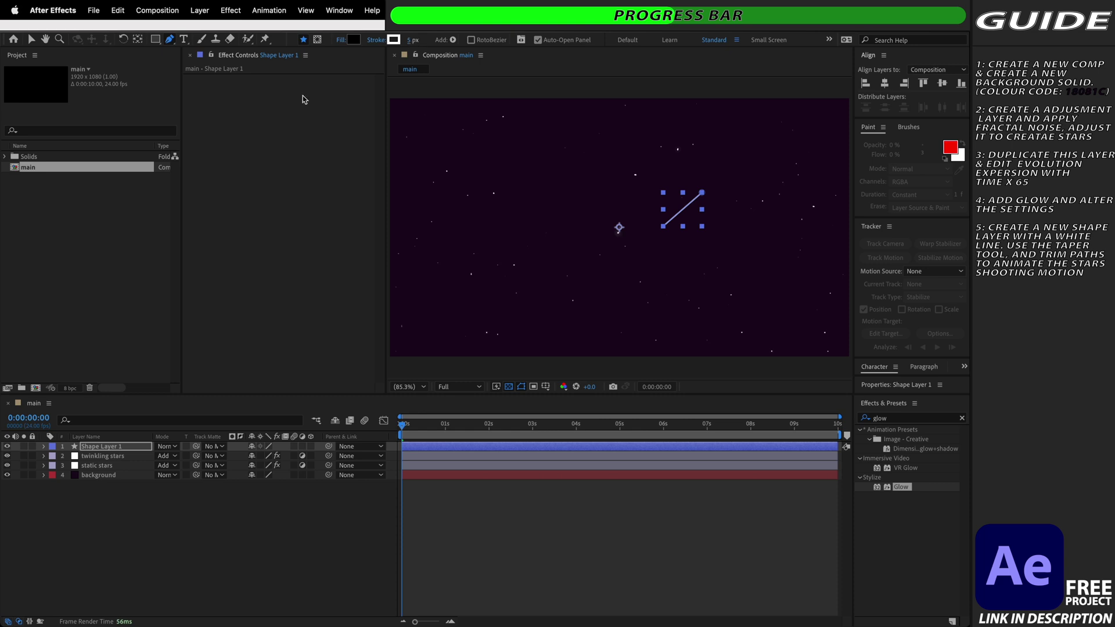
- Set the Stroke 1 Taper Start Length and End Length to 50%
click(44, 447)
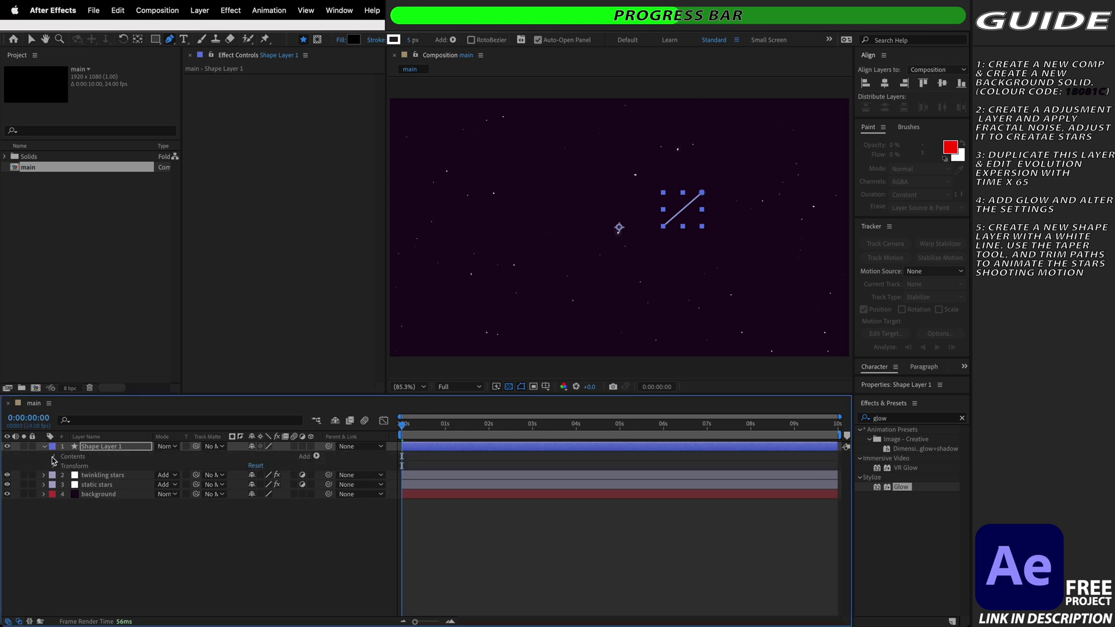
click(54, 457)
click(63, 467)
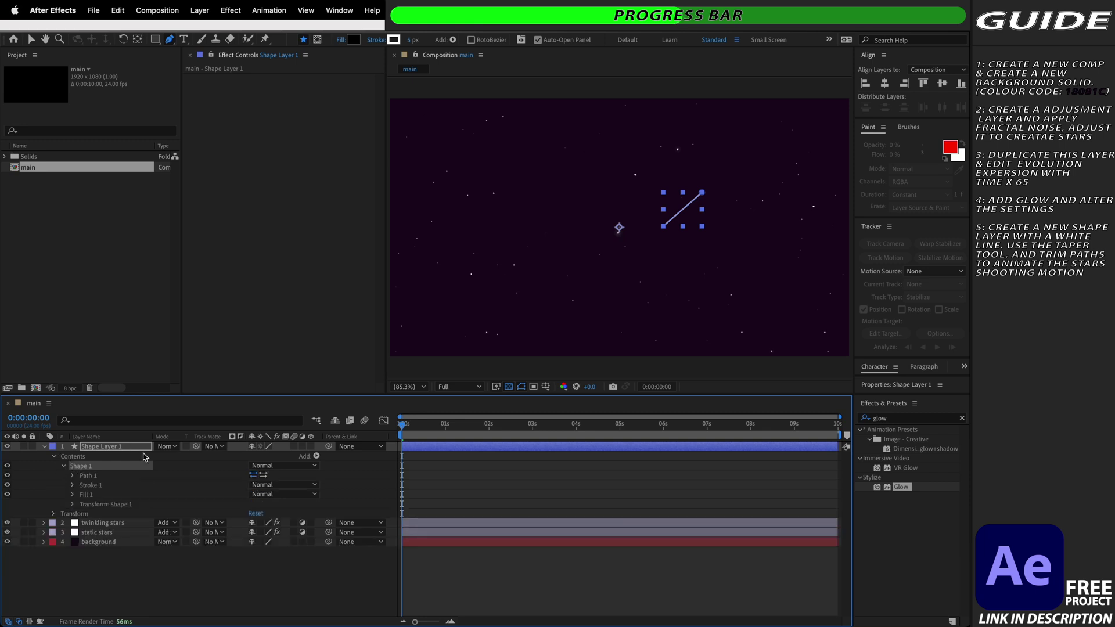
click(73, 485)
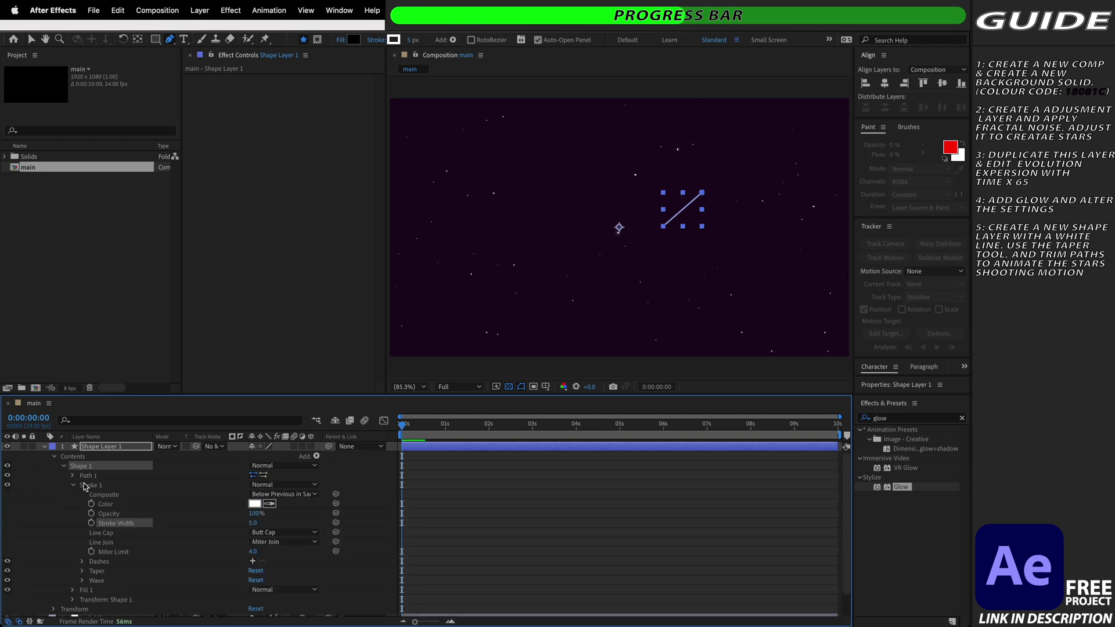
click(82, 573)
scroll(180, 537, down, 3)
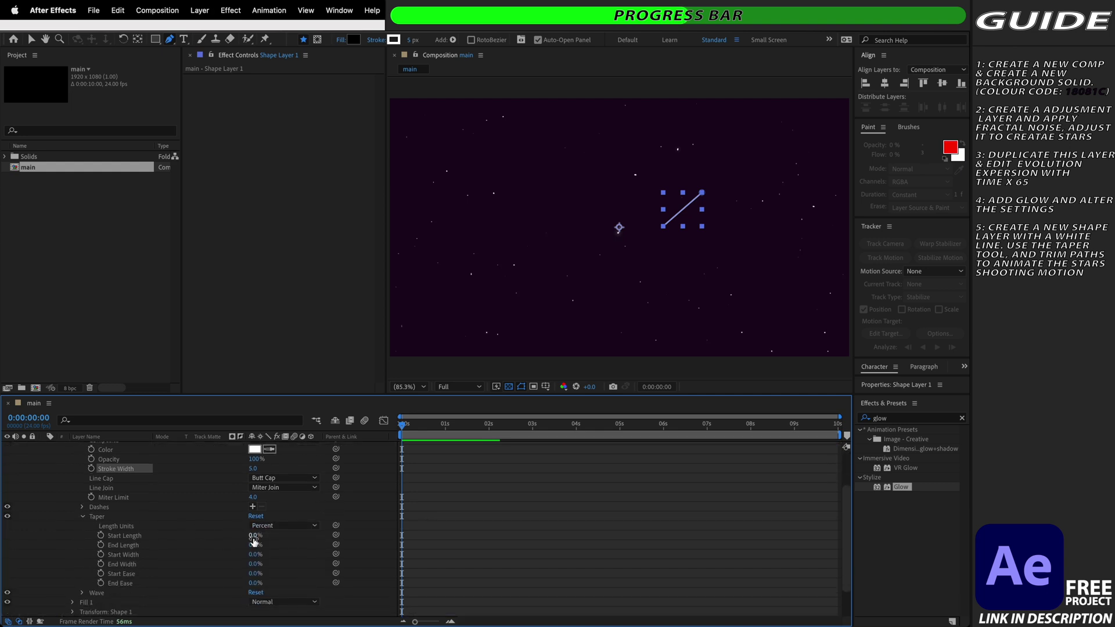
click(254, 535)
key(Return)
click(252, 545)
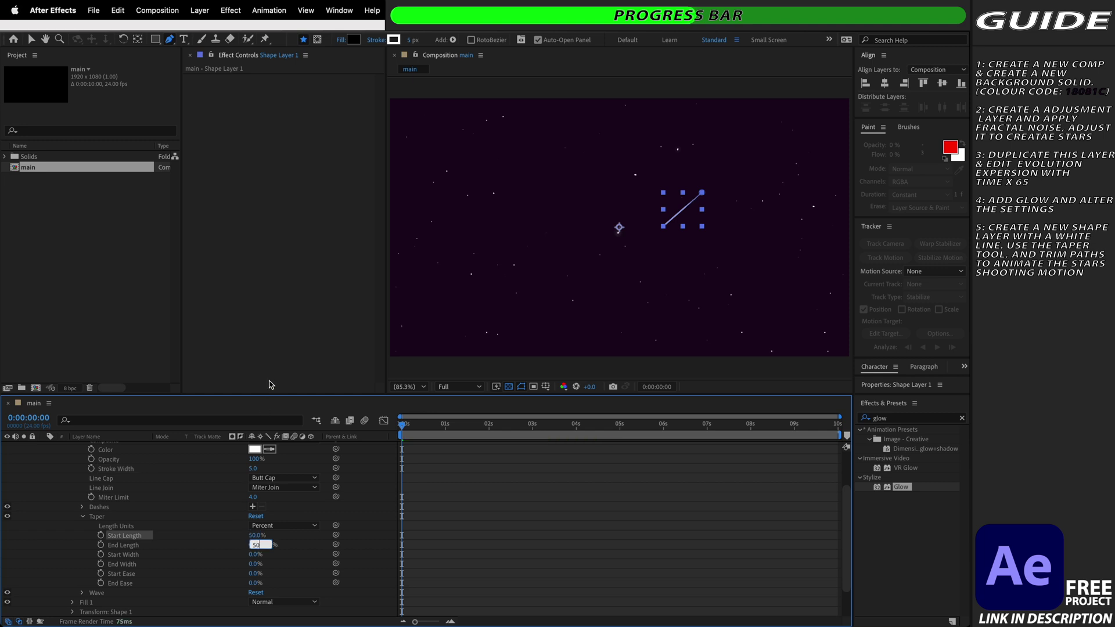
key(Return)
- Zoom and pan the viewer to inspect the tapered line
scroll(707, 199, up, 5)
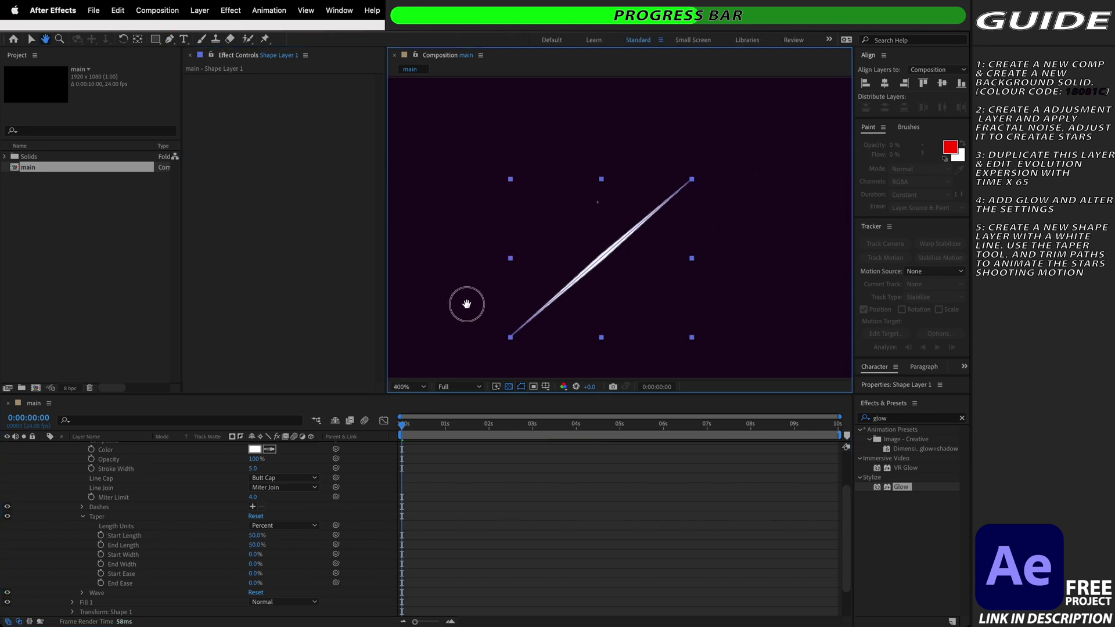
drag(467, 304, 459, 296)
key(g)
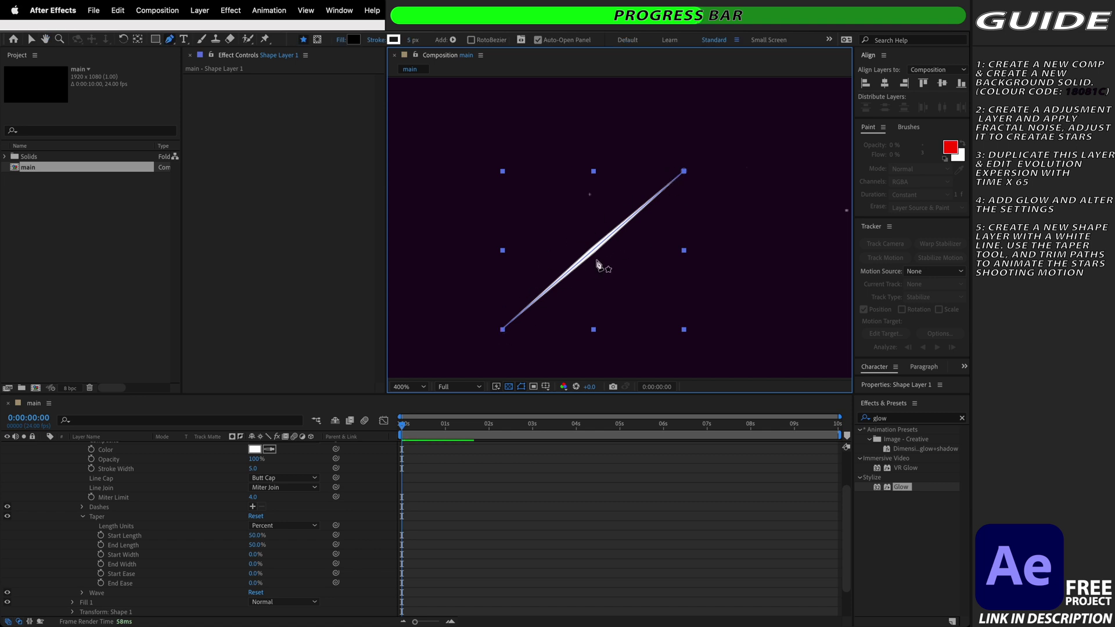
scroll(167, 543, up, 3)
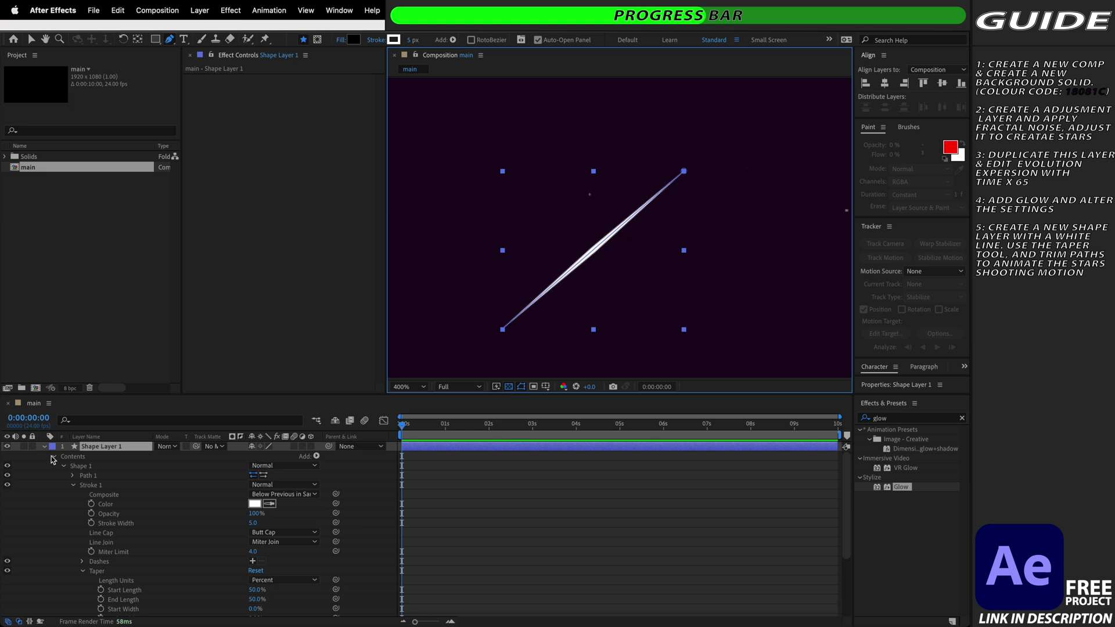
- Add Trim Paths to Shape Layer 1
click(55, 459)
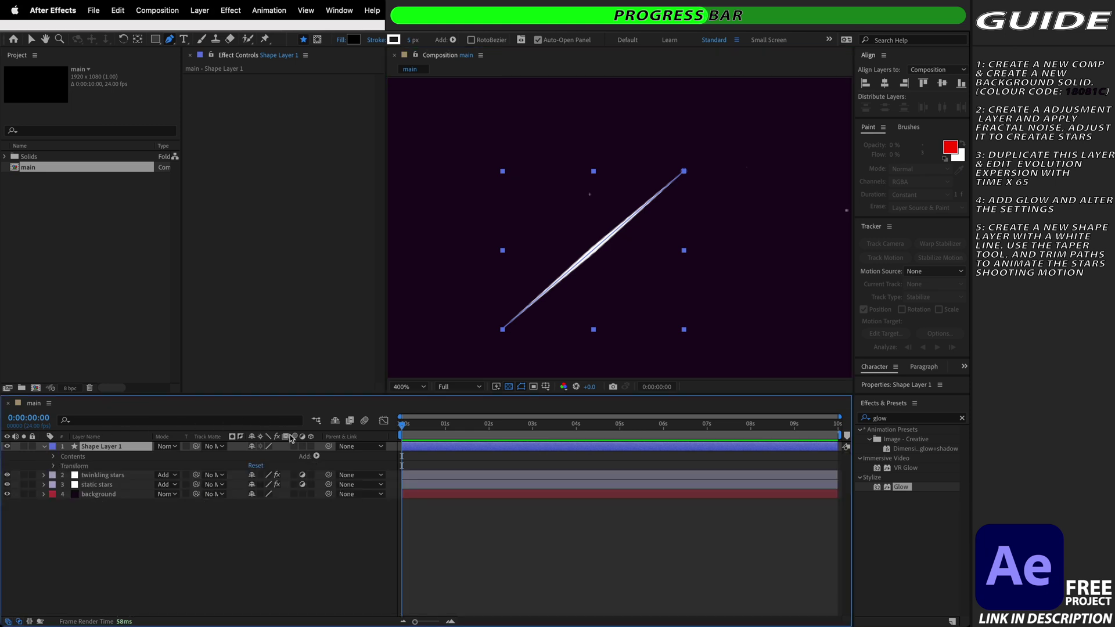
click(315, 457)
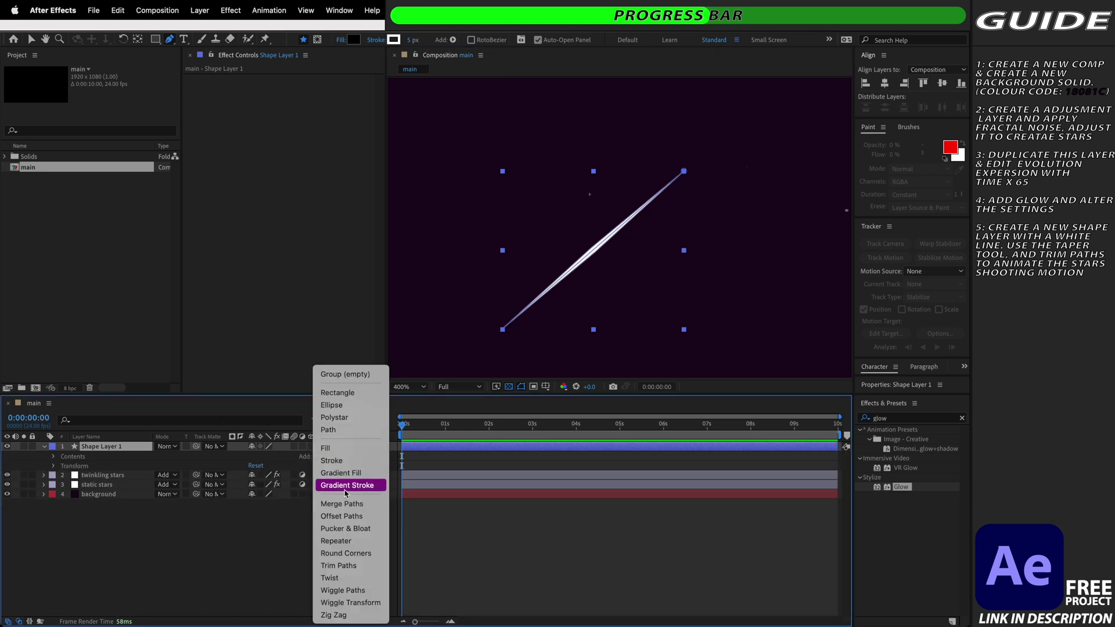
click(340, 570)
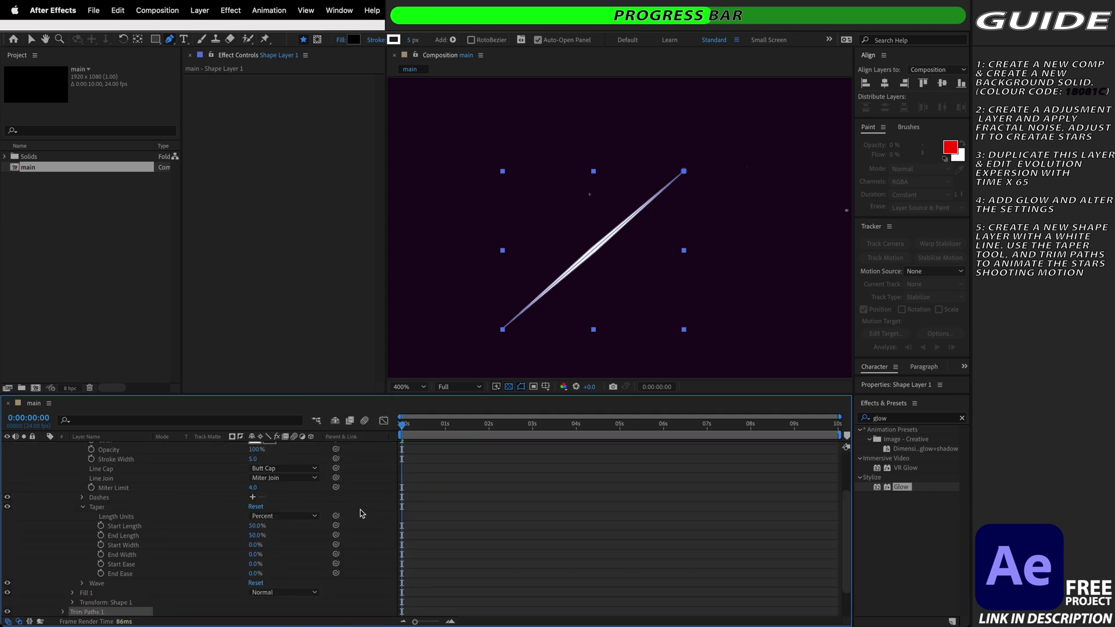
scroll(101, 556, down, 2)
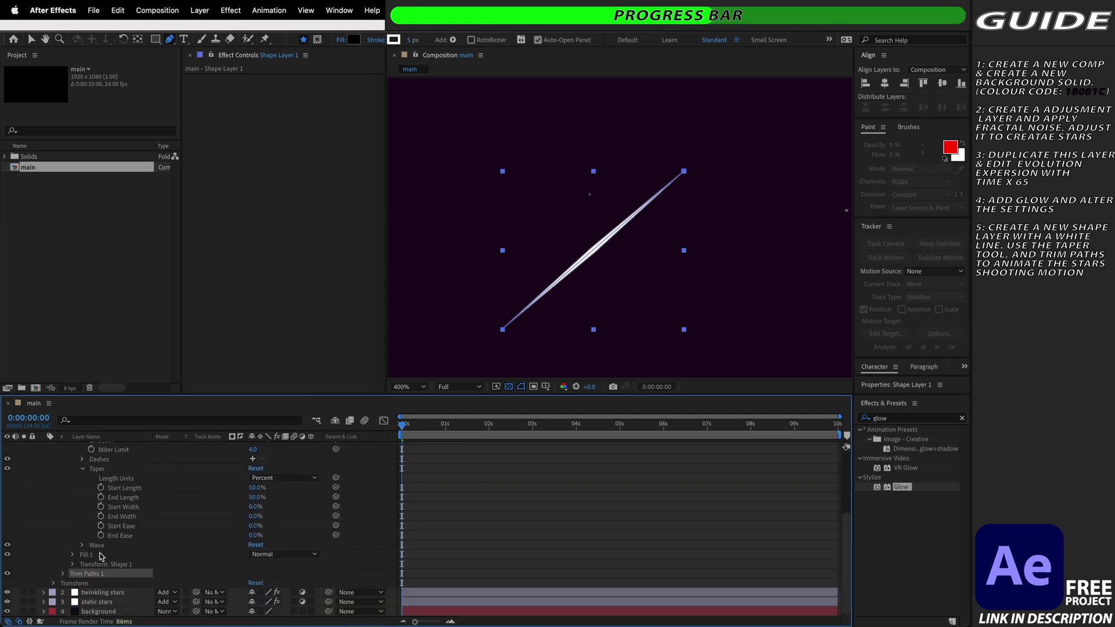
key(v)
- Keyframe trim End at 0% at 0 s and 100% at 1 s
click(63, 574)
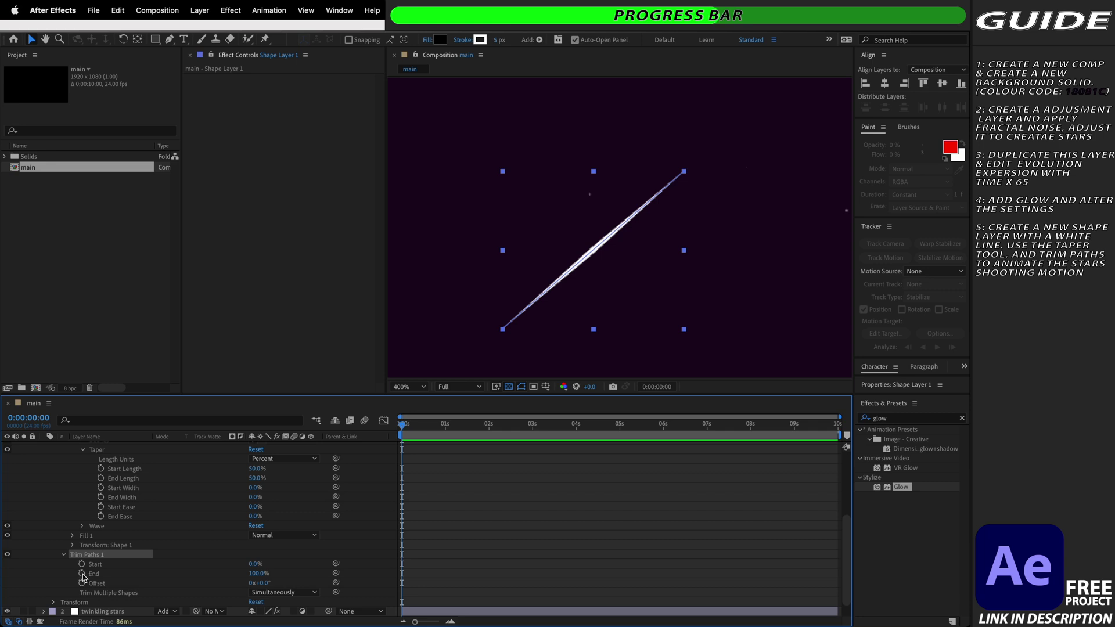
click(82, 574)
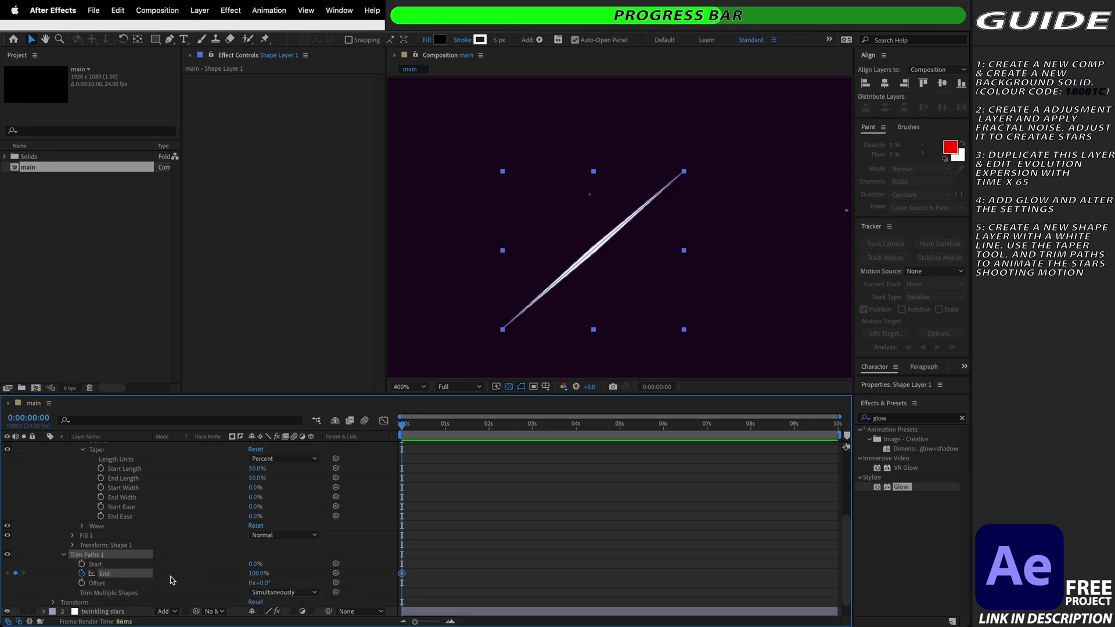
drag(257, 578, 97, 580)
drag(401, 431, 446, 433)
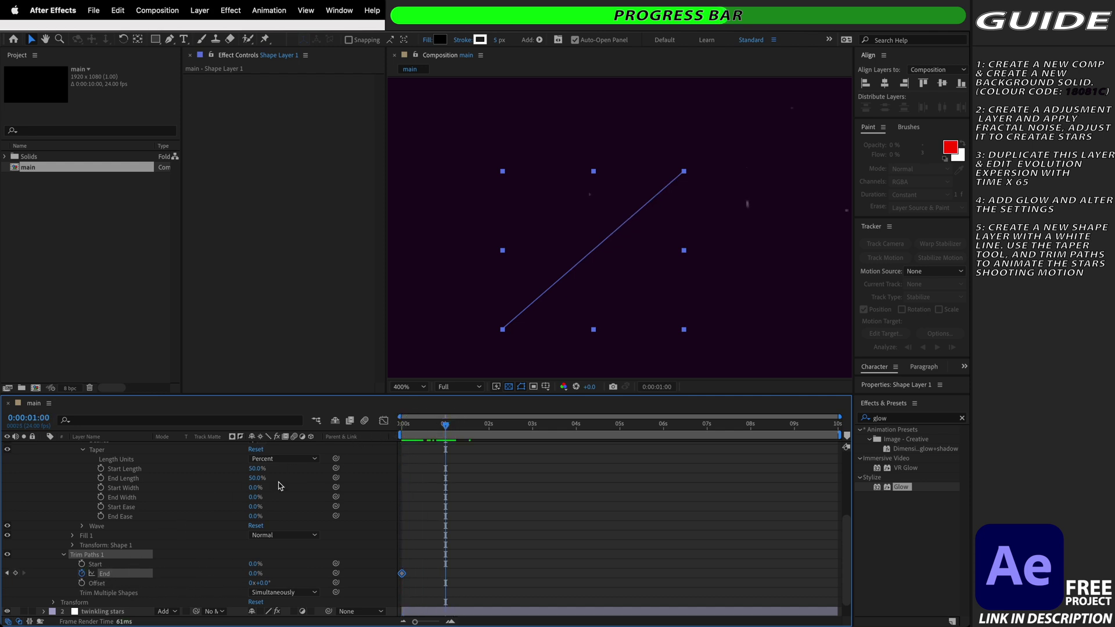
mouse_move(254, 576)
mouse_down()
mouse_move(423, 577)
mouse_move(400, 579)
mouse_up()
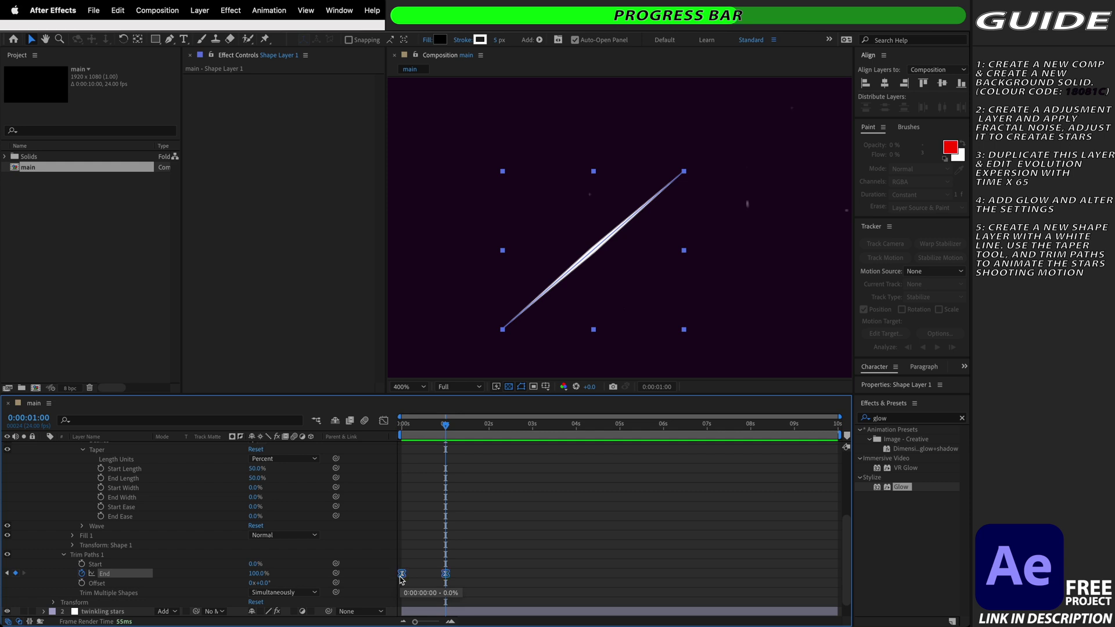
- Copy the End keyframes onto trim Start at 10 frames and scrub to check the streak
click(444, 575)
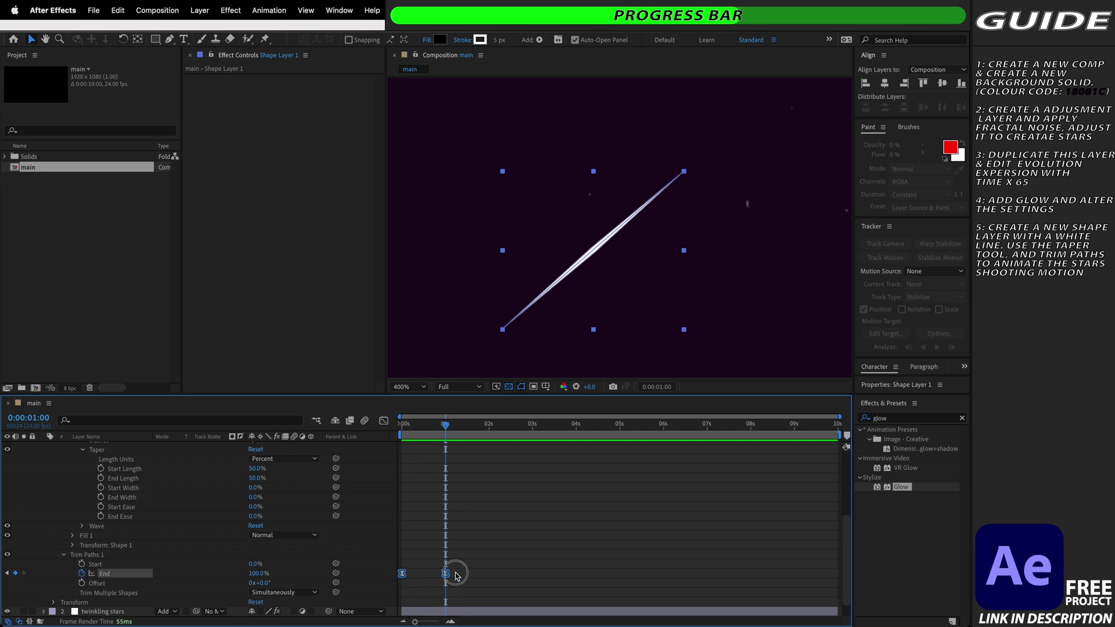
drag(444, 575, 373, 575)
click(104, 567)
mouse_move(431, 431)
mouse_down()
mouse_move(411, 433)
mouse_move(421, 435)
mouse_up()
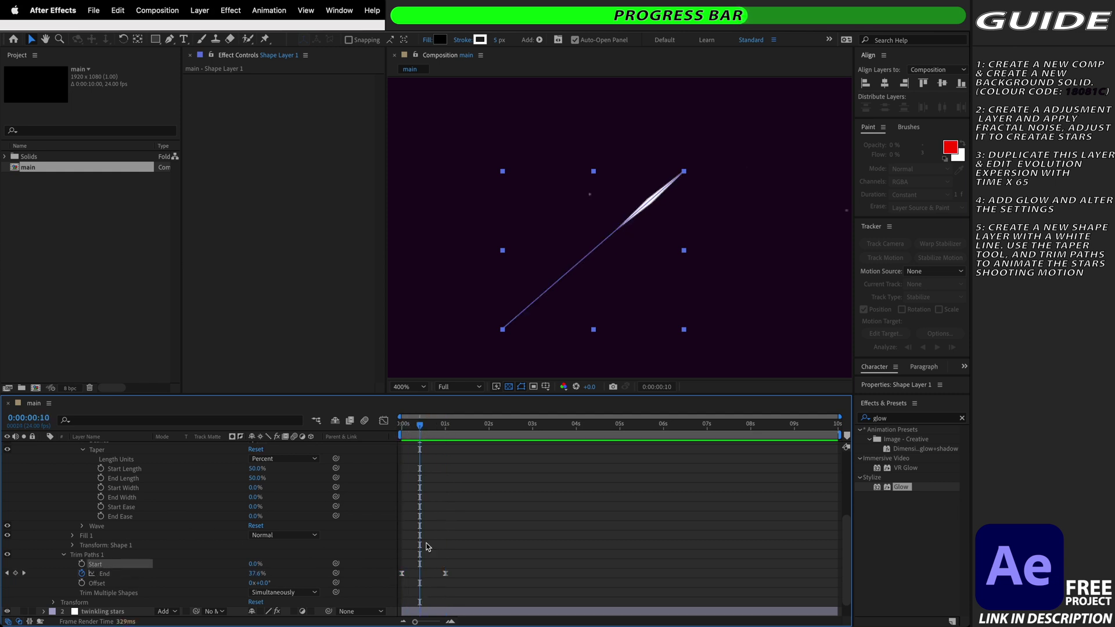
key(super+v)
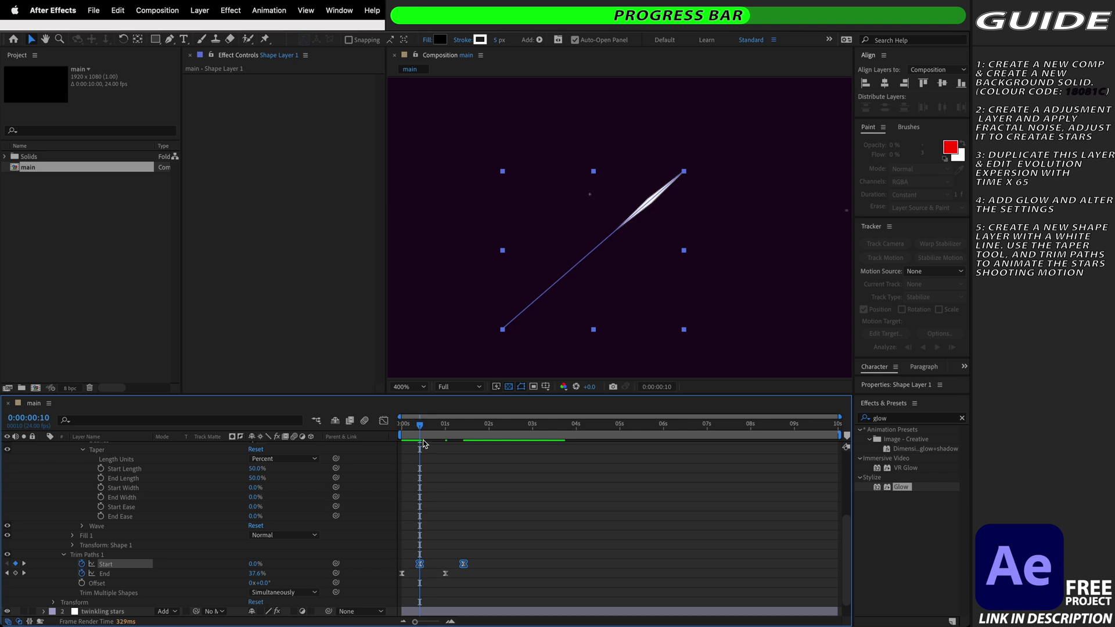
mouse_move(421, 428)
mouse_down()
mouse_move(384, 438)
mouse_move(421, 457)
mouse_move(462, 453)
mouse_move(384, 438)
mouse_move(474, 436)
mouse_move(355, 447)
mouse_up()
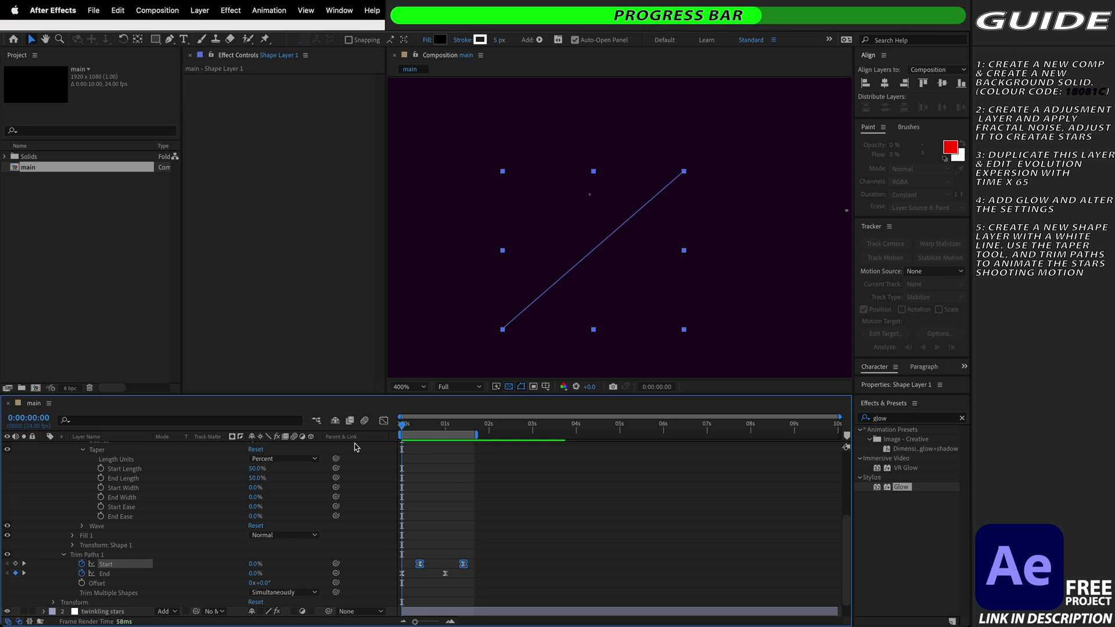
- Preview the shooting star and show all four trim keyframes' speed curves
key(space)
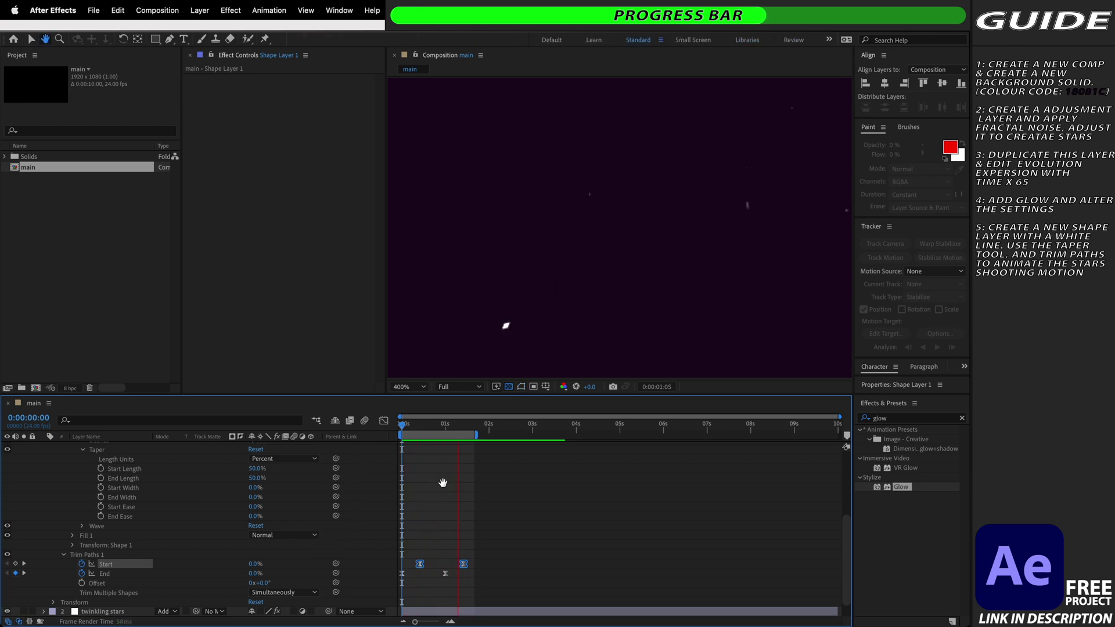
click(461, 437)
drag(475, 567, 388, 568)
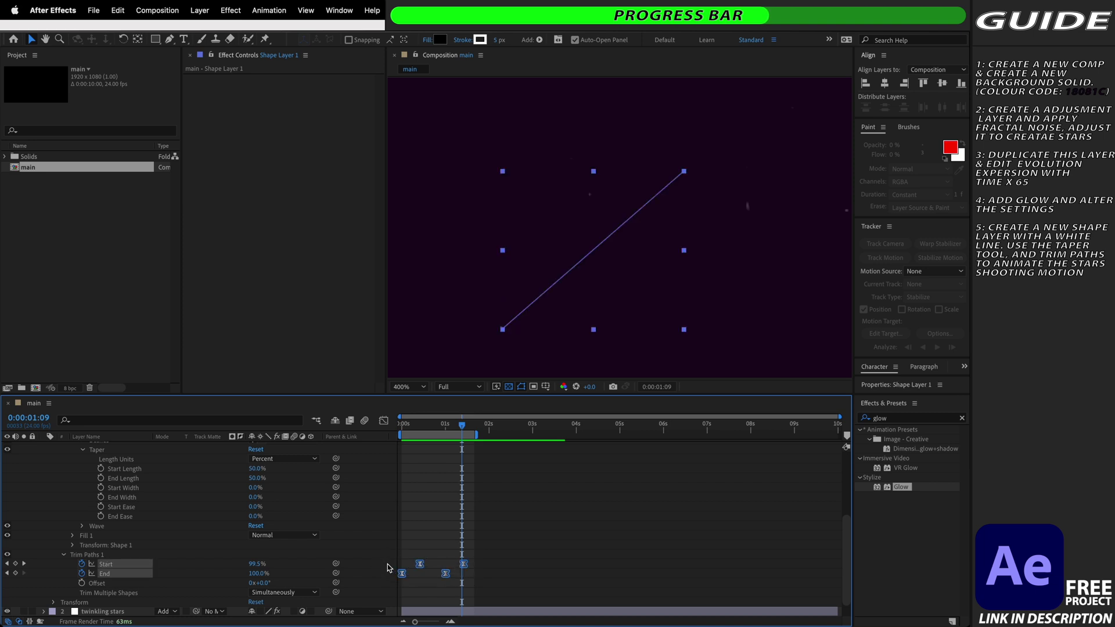
click(384, 421)
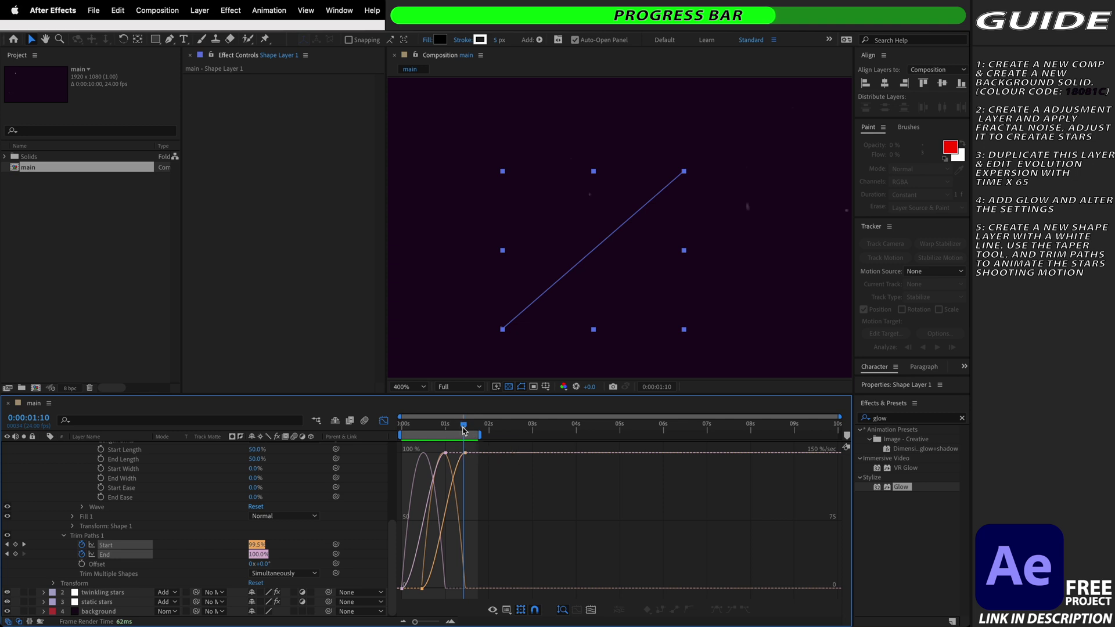
mouse_move(464, 430)
mouse_down()
mouse_move(401, 434)
mouse_move(465, 441)
mouse_move(415, 455)
mouse_up()
- Extend the keyframe ease handles to 100% influence and preview the eased streak
click(465, 452)
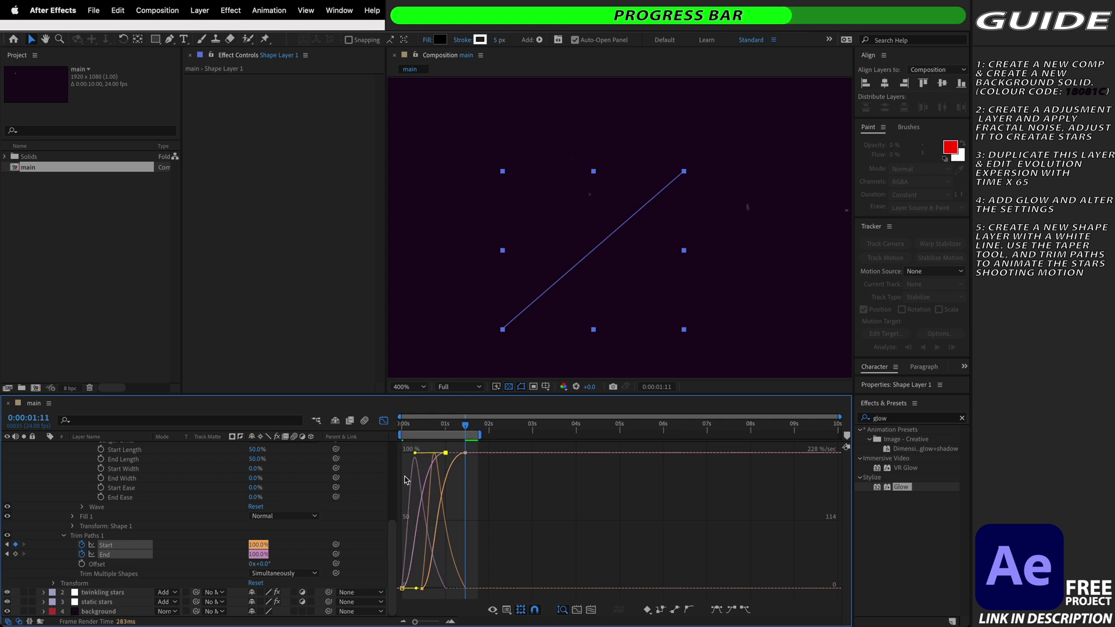
drag(409, 425, 377, 426)
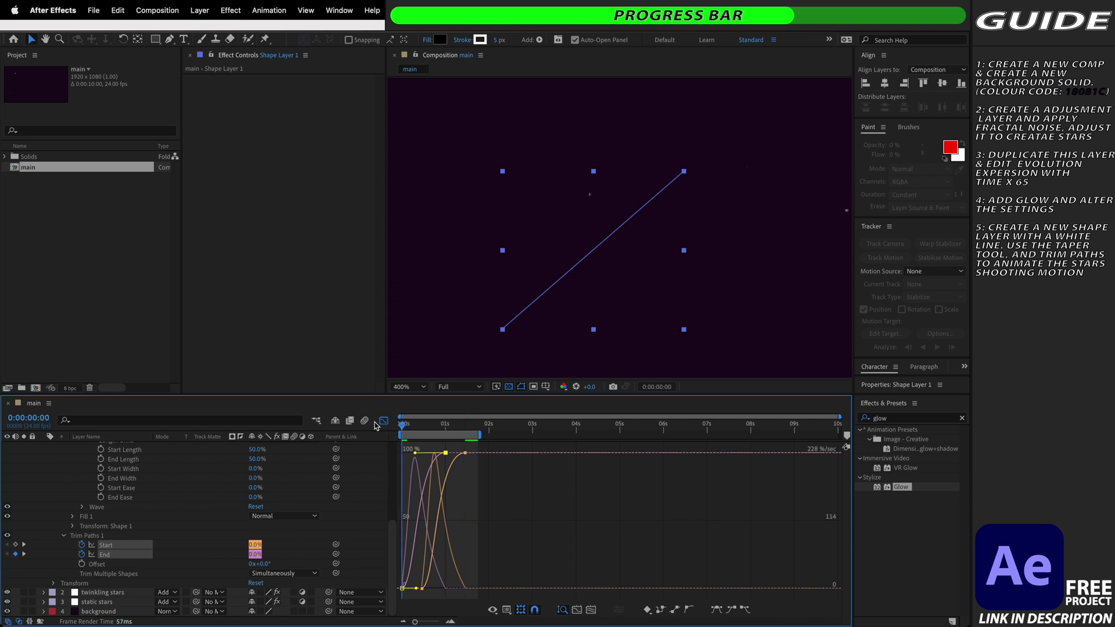
key(space)
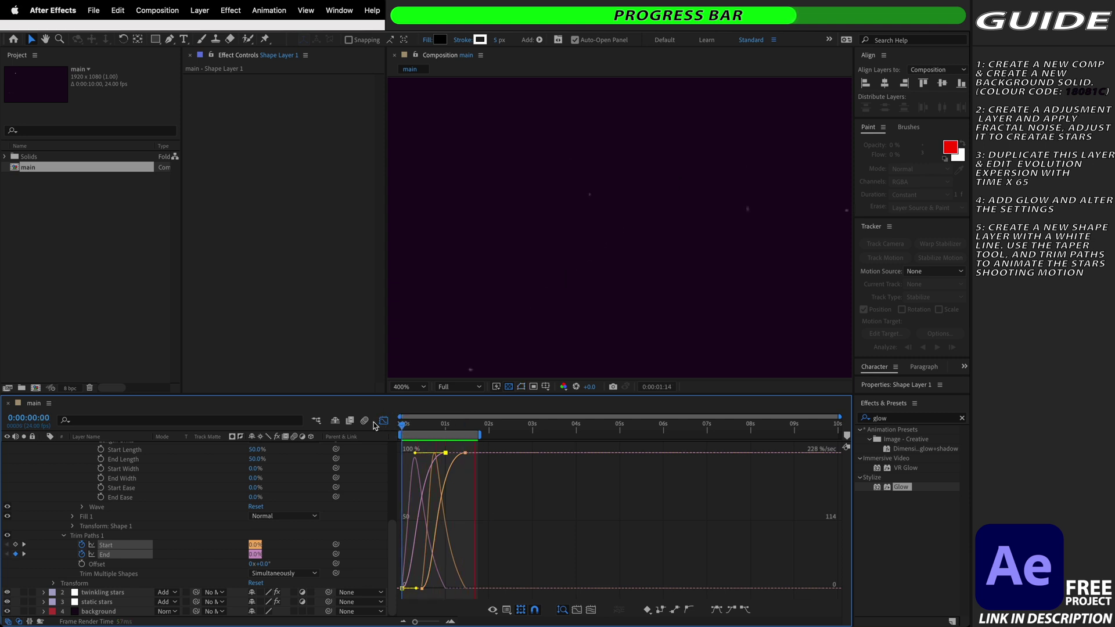
click(415, 589)
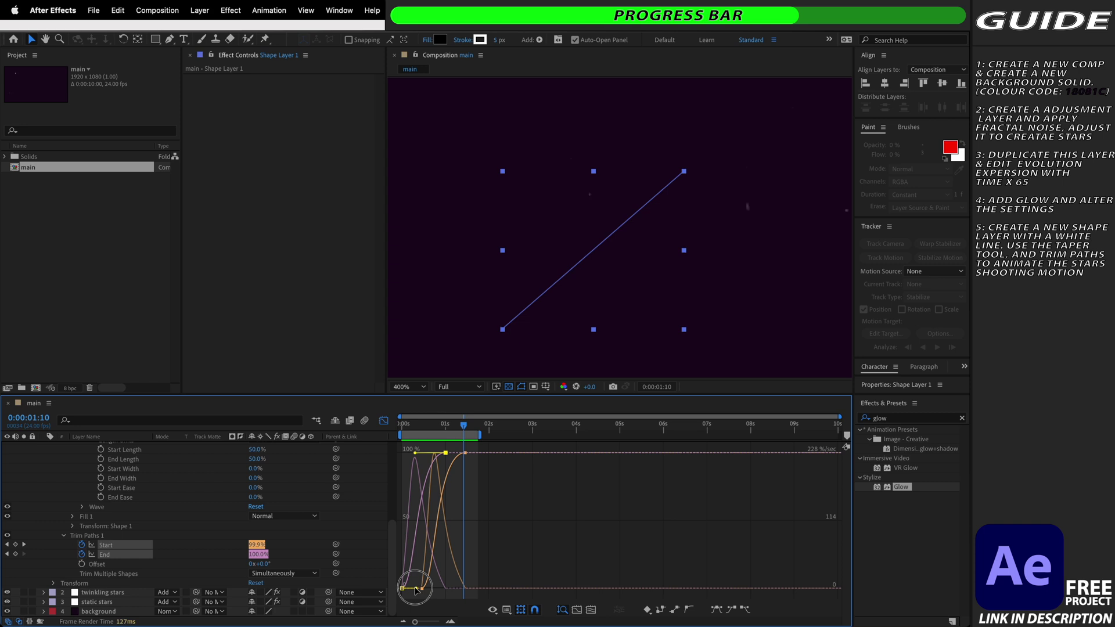
drag(416, 589, 417, 458)
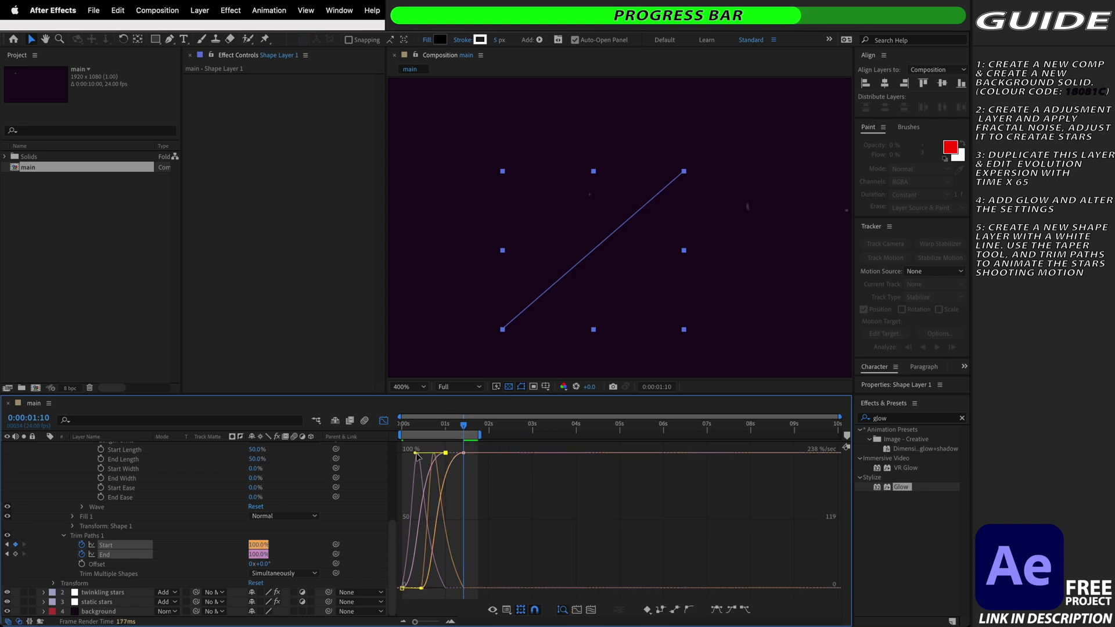
click(428, 551)
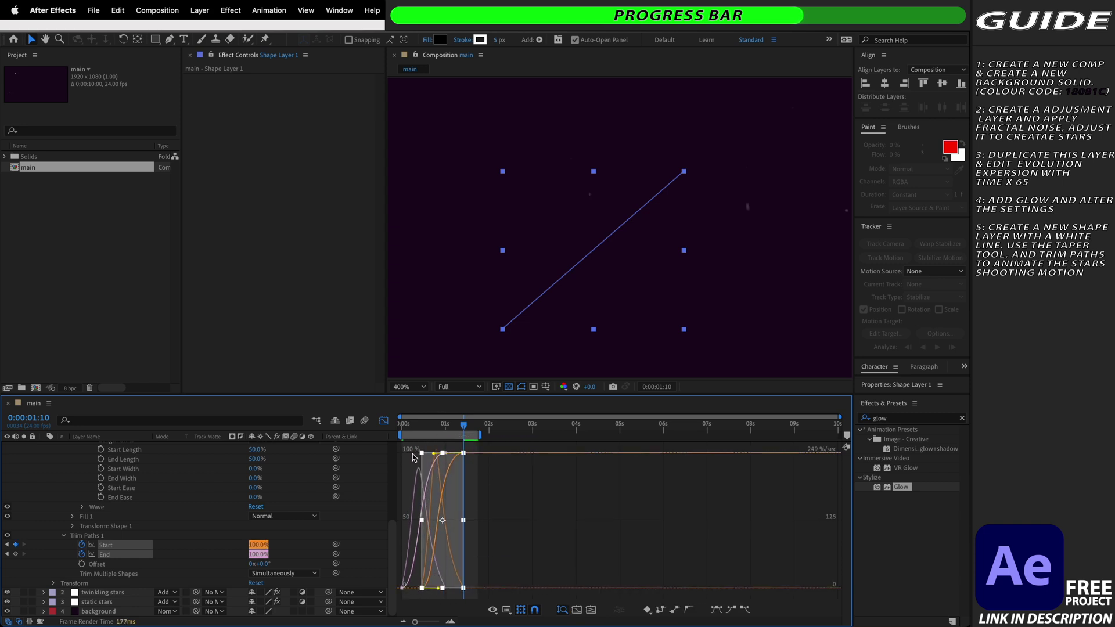
key(space)
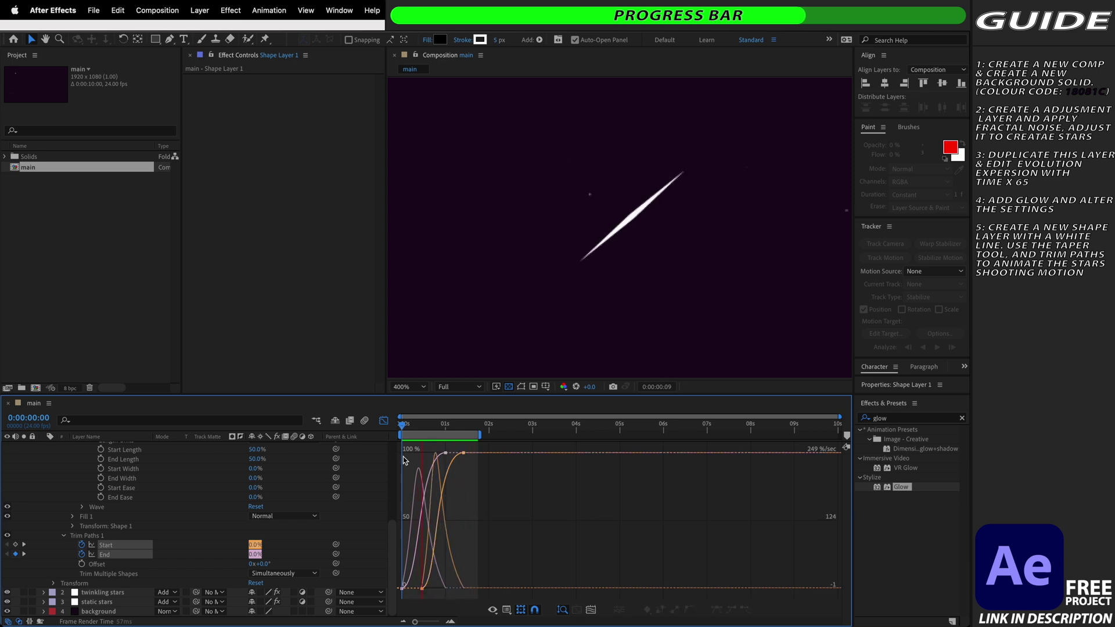
- Move the later trim Start keyframe earlier so the streak sweeps faster, then preview the shooting star
key(space)
click(383, 421)
click(462, 545)
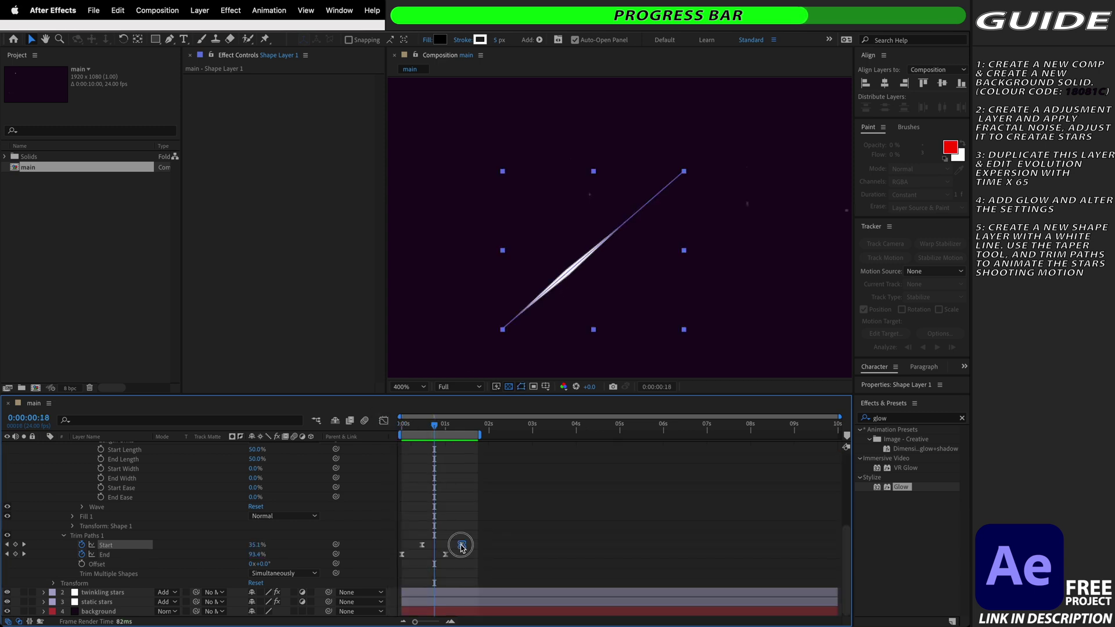
drag(462, 547, 423, 541)
key(Home)
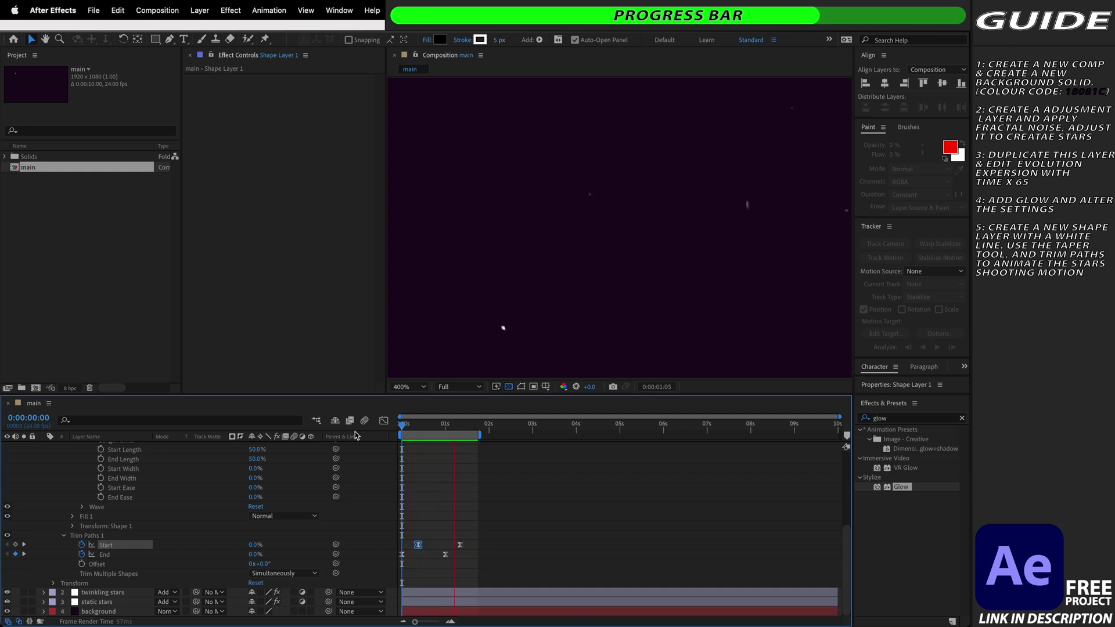
key(space)
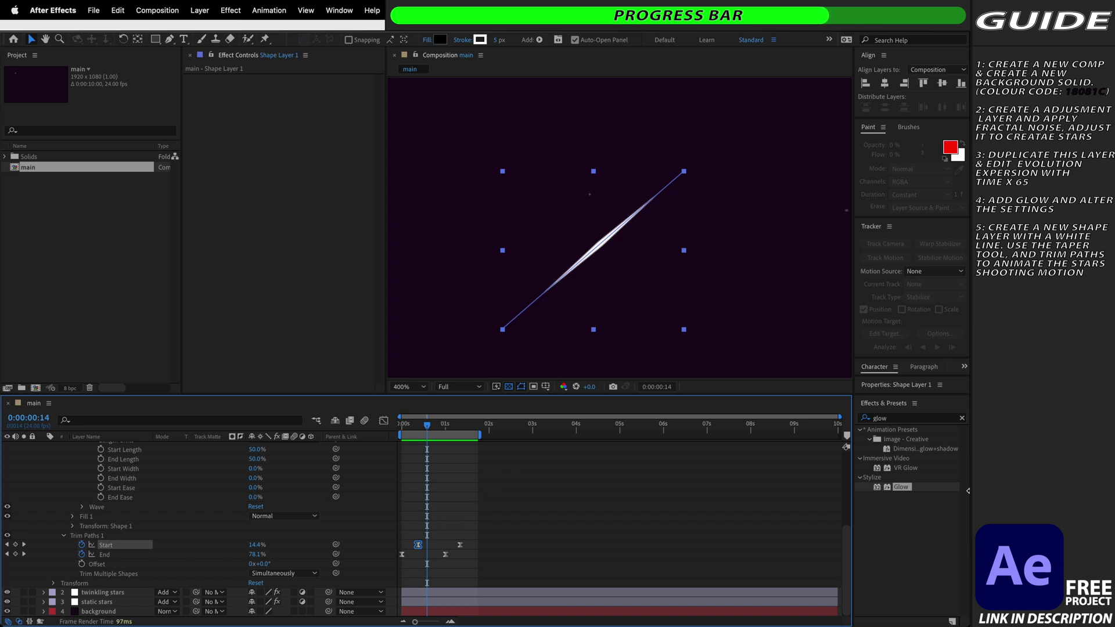
scroll(781, 482, up, 5)
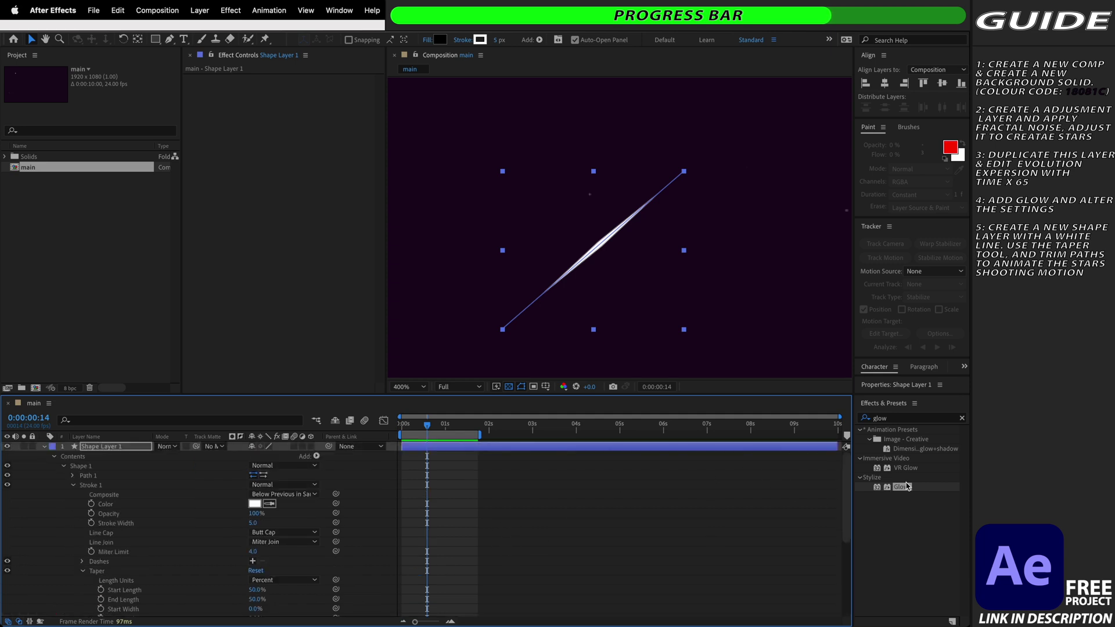
- Apply Glow to Shape Layer 1 with threshold 100%, radius 39 and intensity 4.6, then preview from 0:00
drag(902, 486, 678, 447)
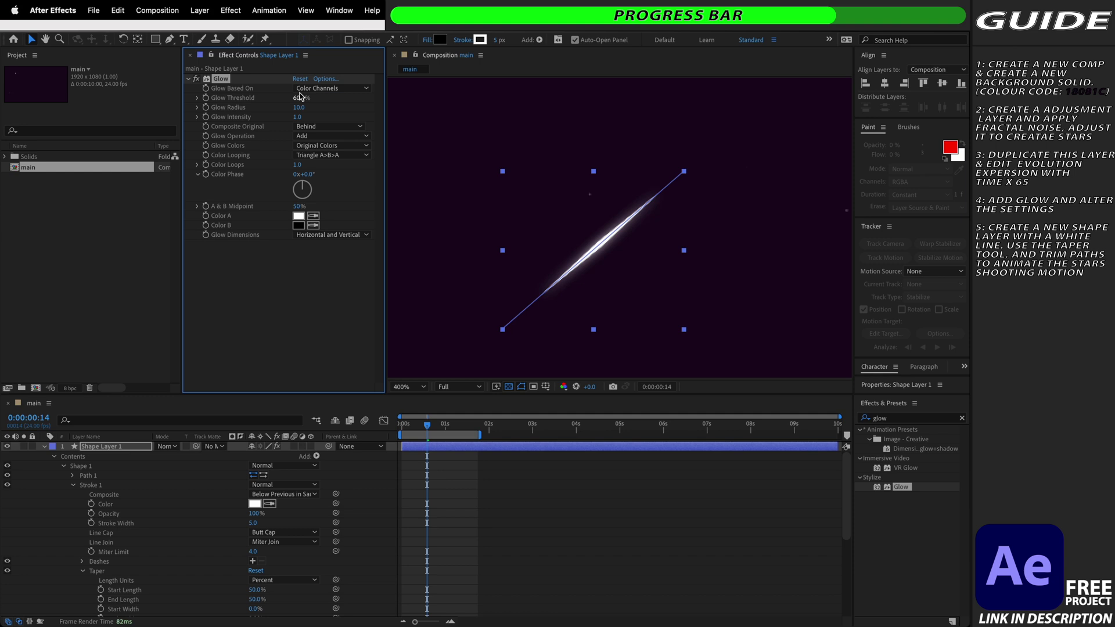
drag(298, 101, 428, 104)
drag(301, 109, 505, 127)
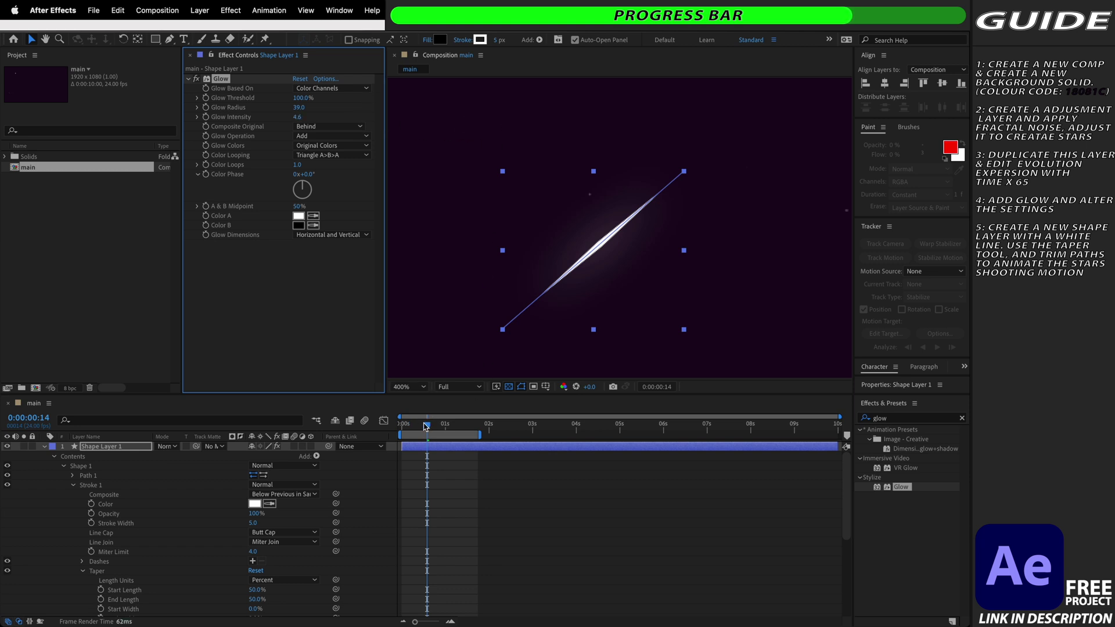
drag(428, 424, 402, 424)
key(space)
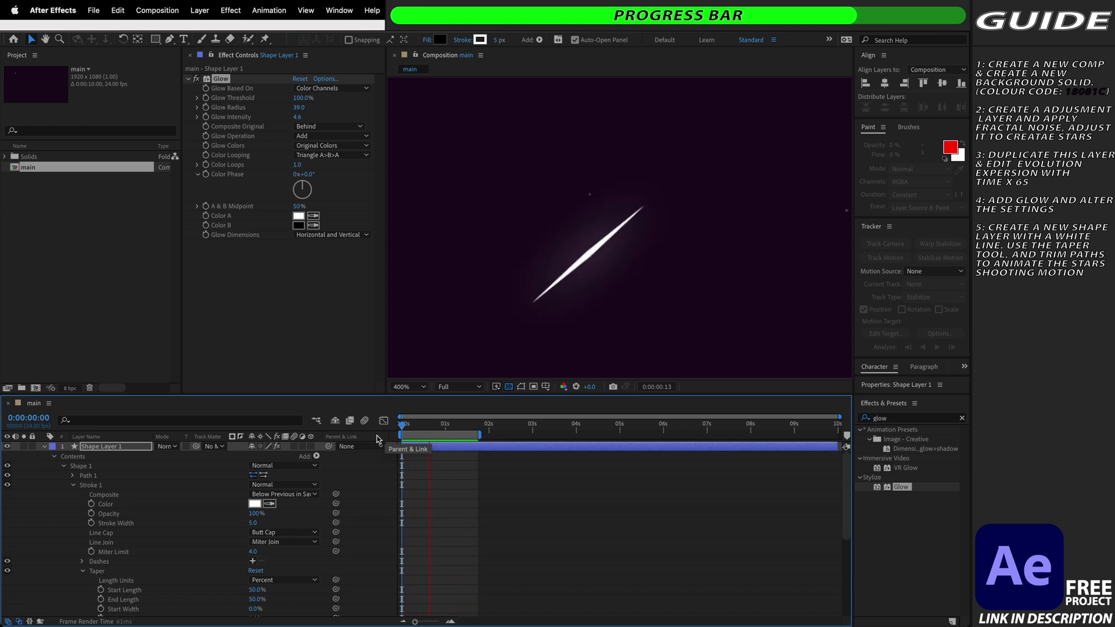
- Fit the starfield in the viewer and trim Shape Layer 1's out point to about one second
click(409, 387)
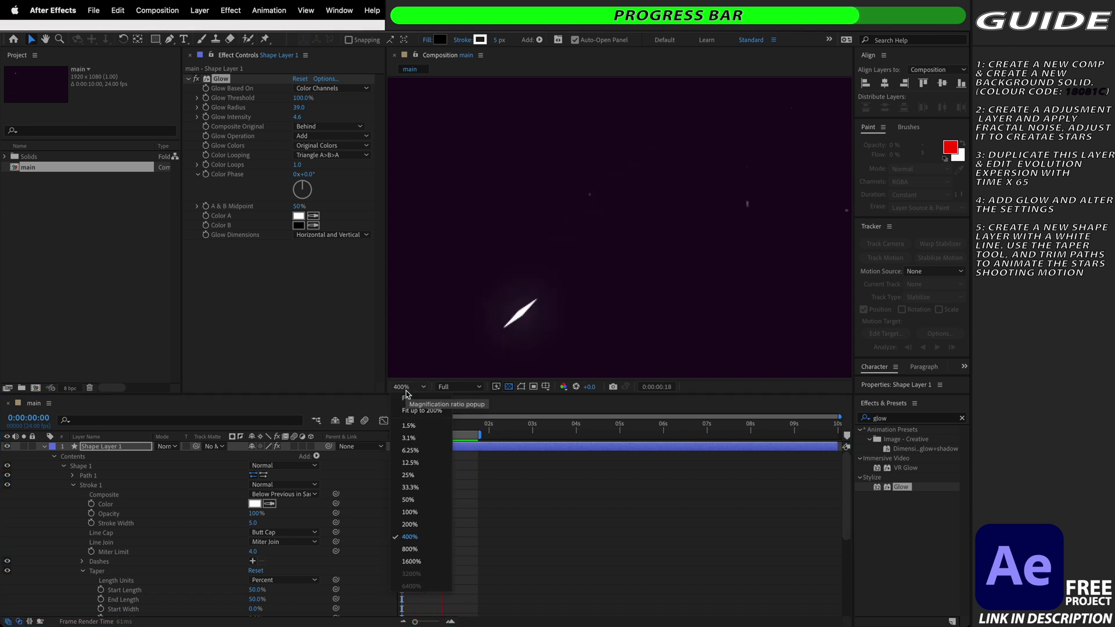
click(404, 428)
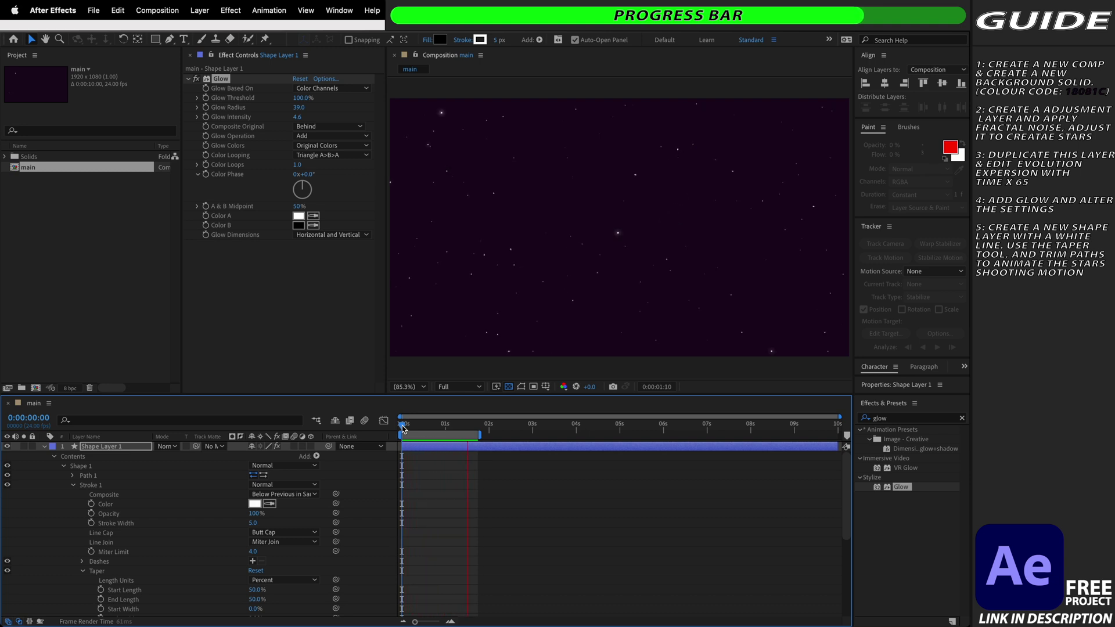
key(space)
key(space)
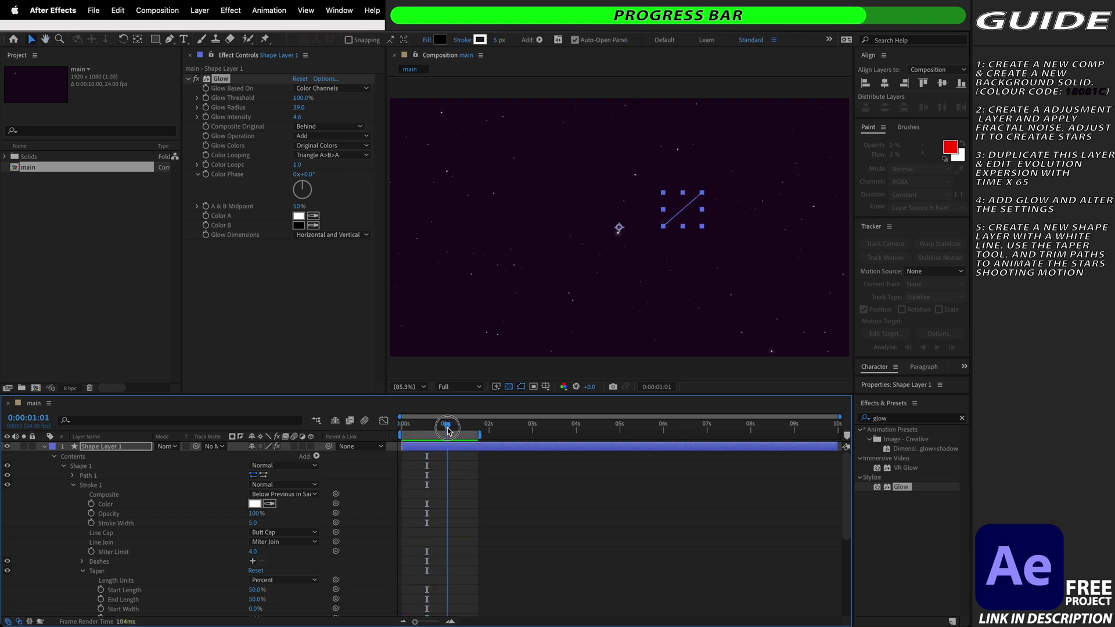
drag(840, 446, 461, 460)
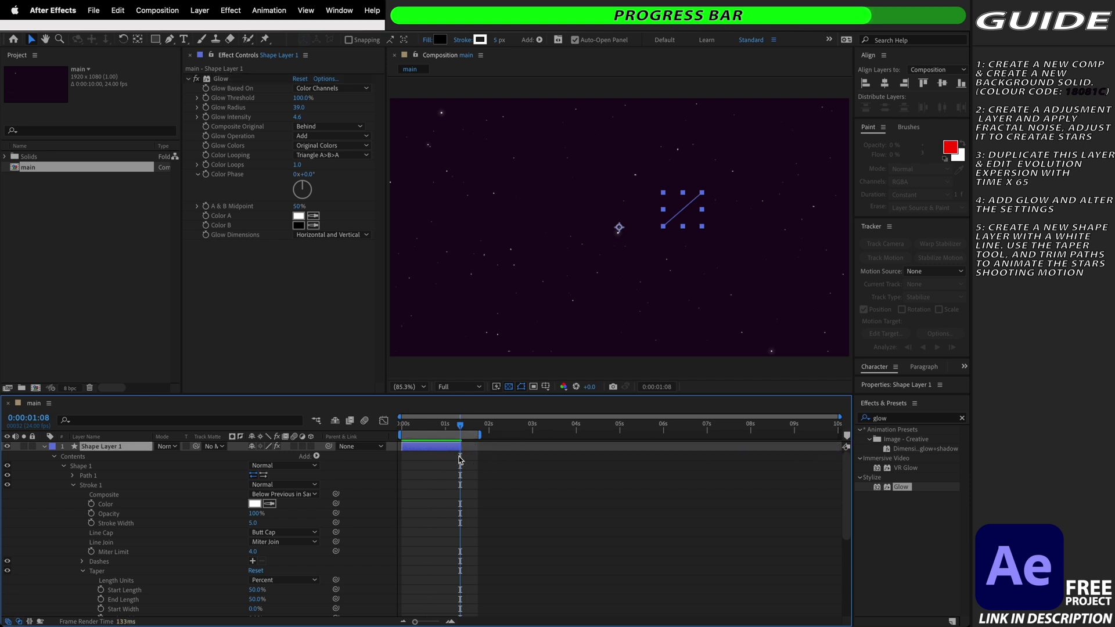
- Collapse Shape Layer 1 and rename it 'shooting star'
click(45, 448)
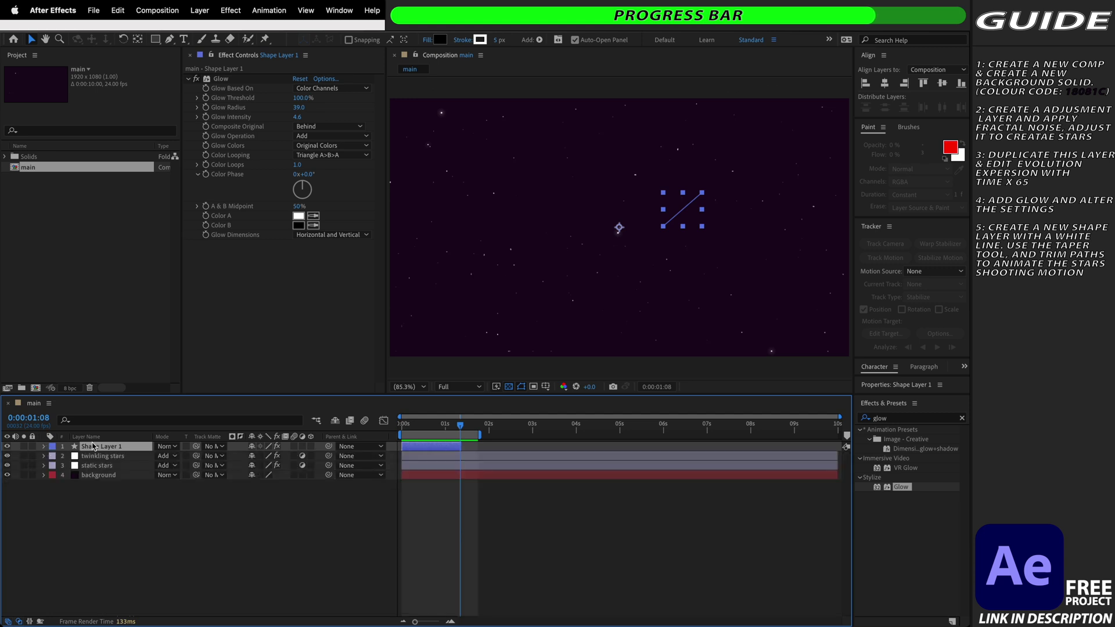
key(Return)
text(shoot)
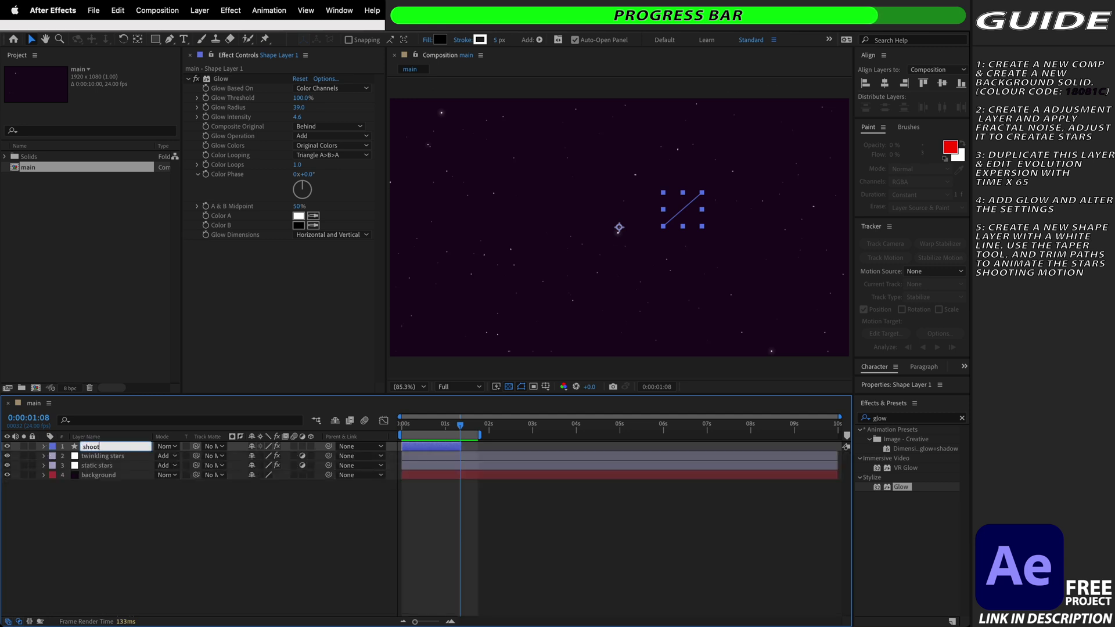
text(ing star)
key(Return)
click(239, 516)
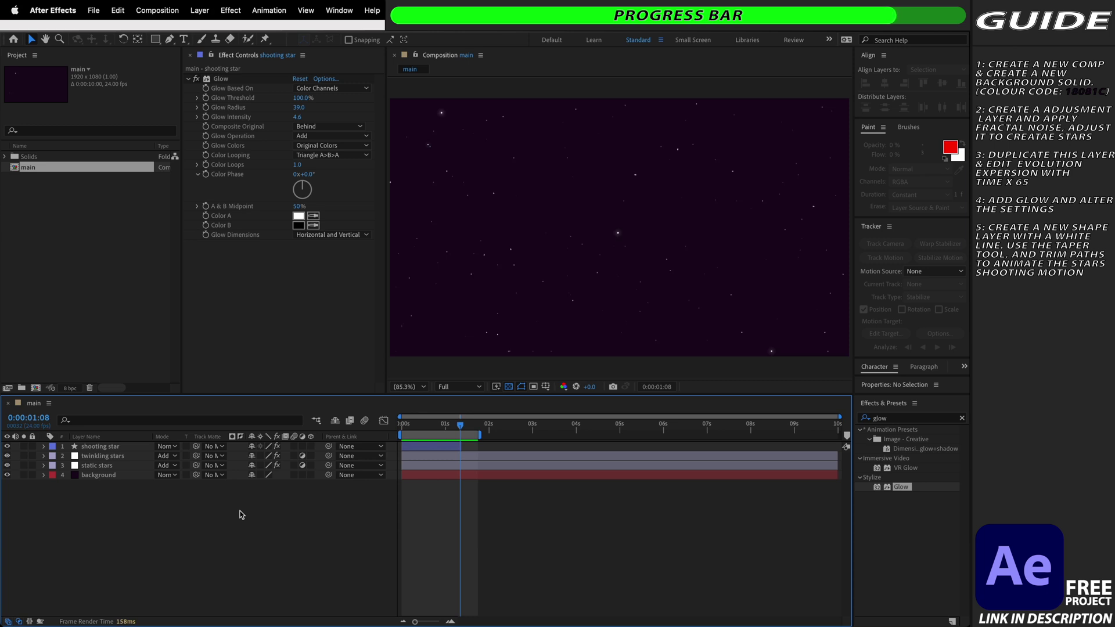
- Create a new adjustment layer named 'lighting' and place it just above the background layer
right_click(244, 514)
mouse_move(349, 479)
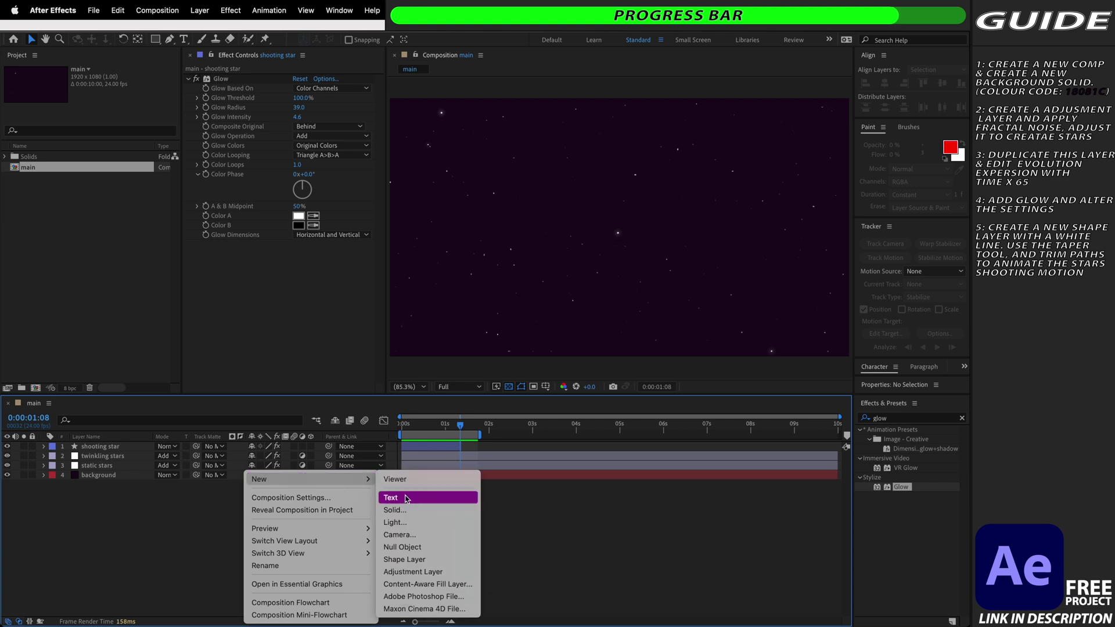
click(430, 572)
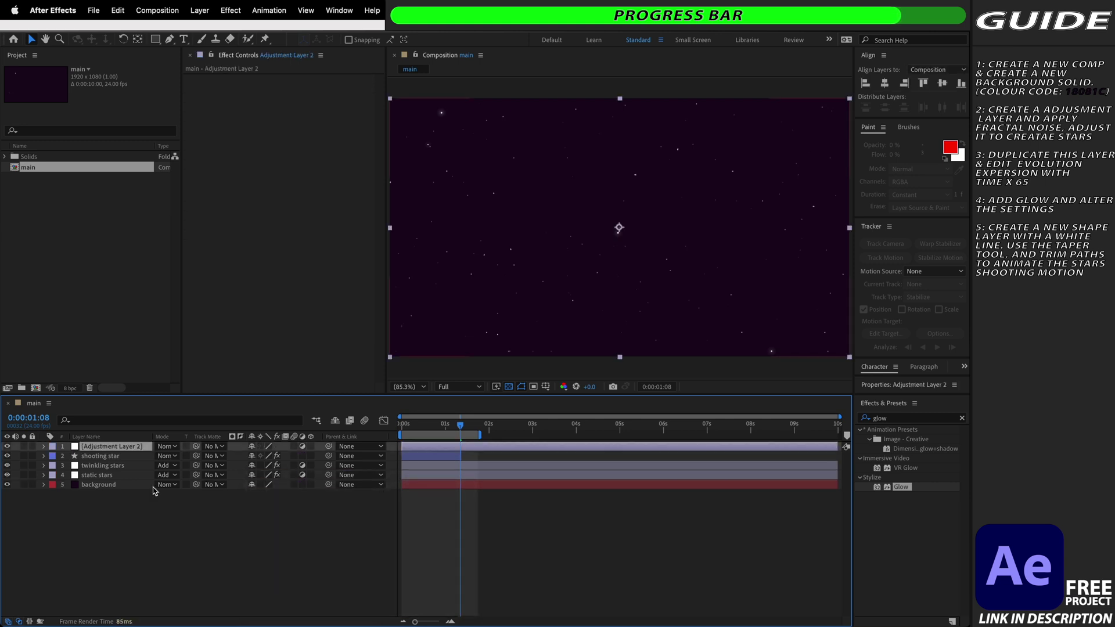
key(Return)
text(l)
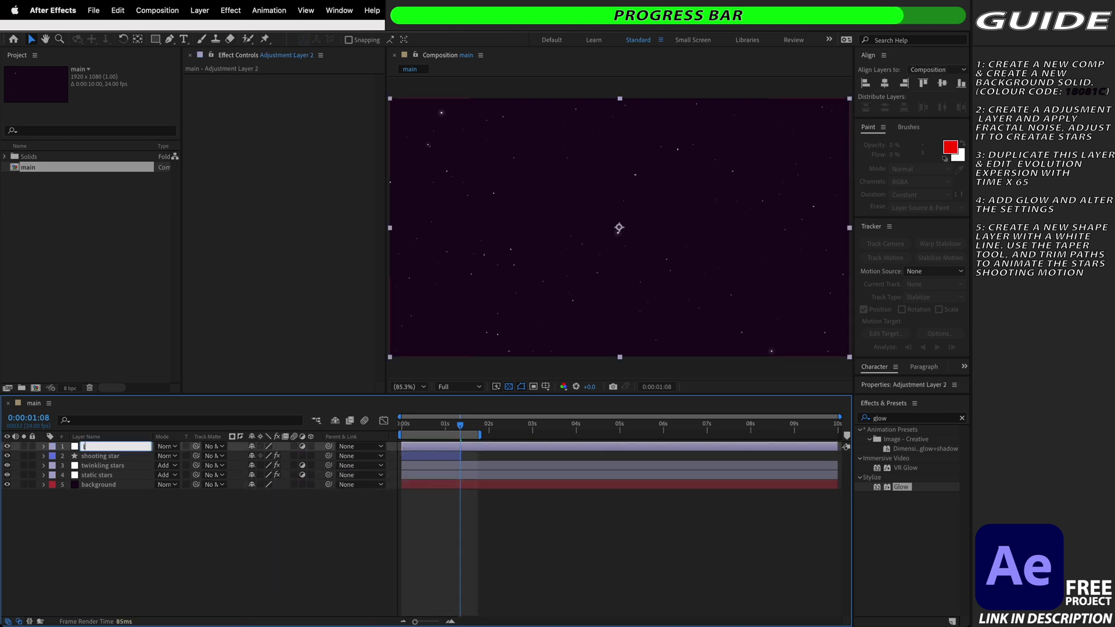
text(ighting)
key(Return)
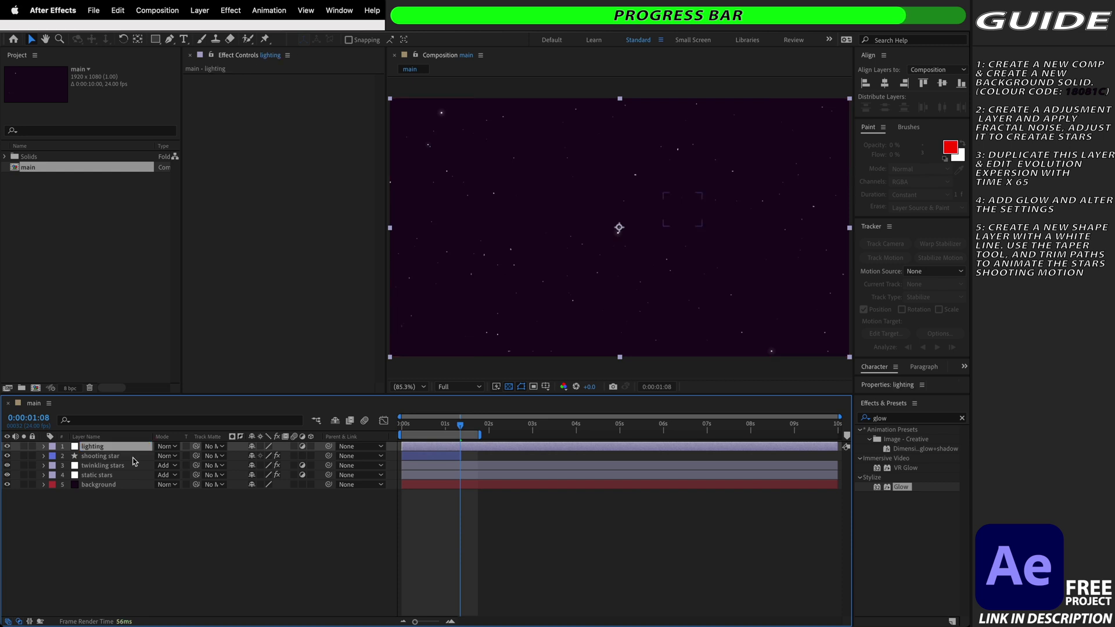
drag(118, 449, 114, 481)
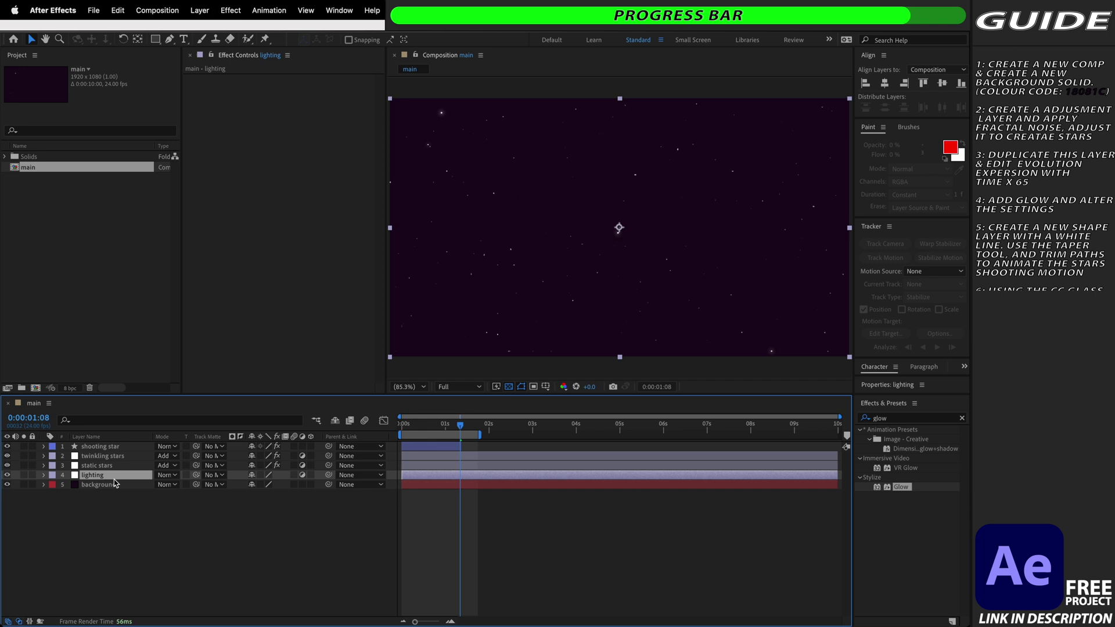
- Search Effects & Presets for 'cc gla' and apply CC Glass to the lighting layer
click(962, 419)
click(940, 419)
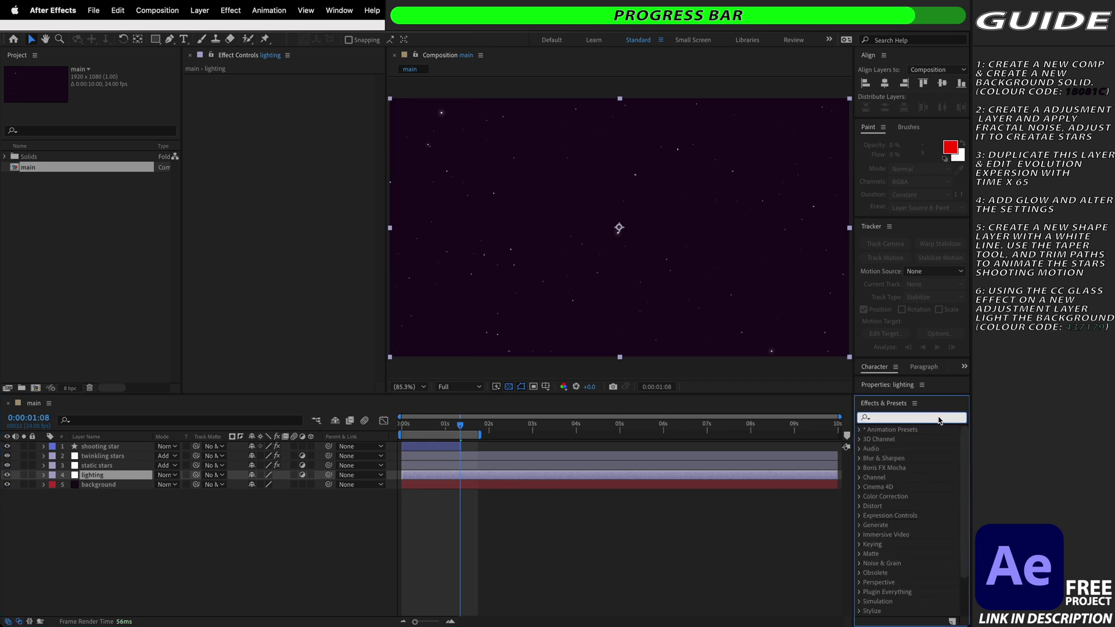
text(cc glass)
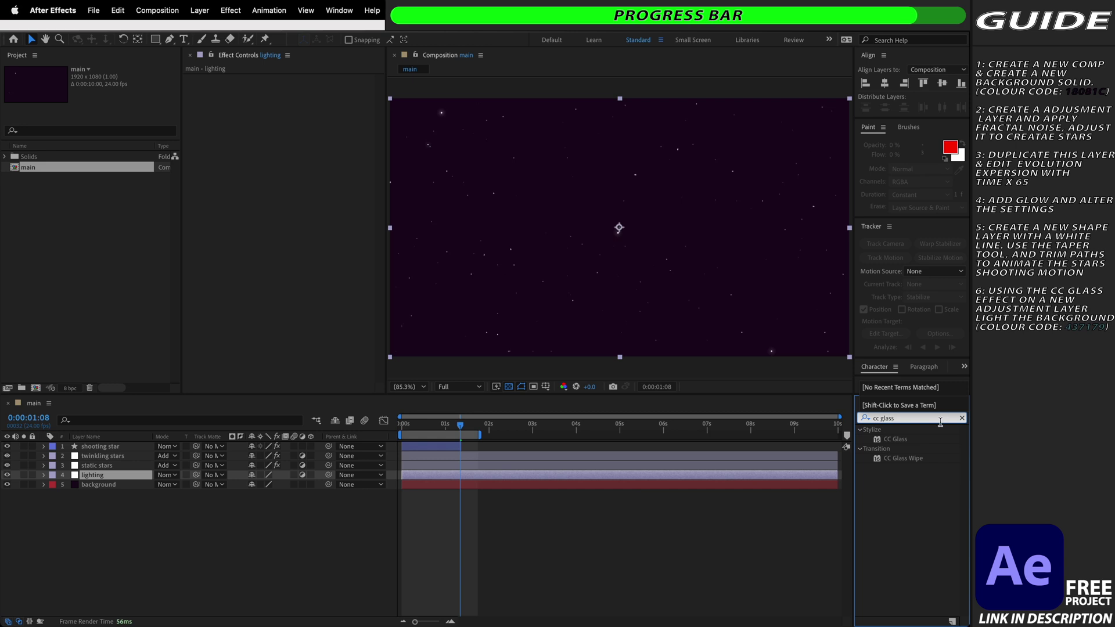
mouse_move(895, 439)
mouse_down()
mouse_move(784, 448)
mouse_move(737, 468)
mouse_move(743, 476)
mouse_up()
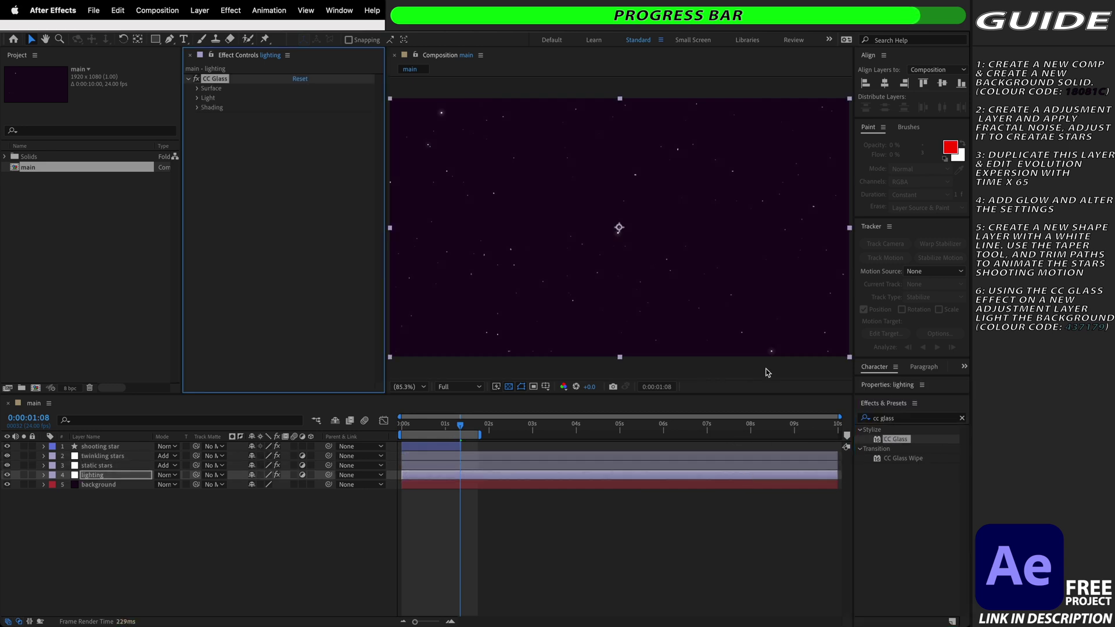
- Expand the CC Glass Surface group and set Softness to 141.5 and Height to 88.0
click(198, 89)
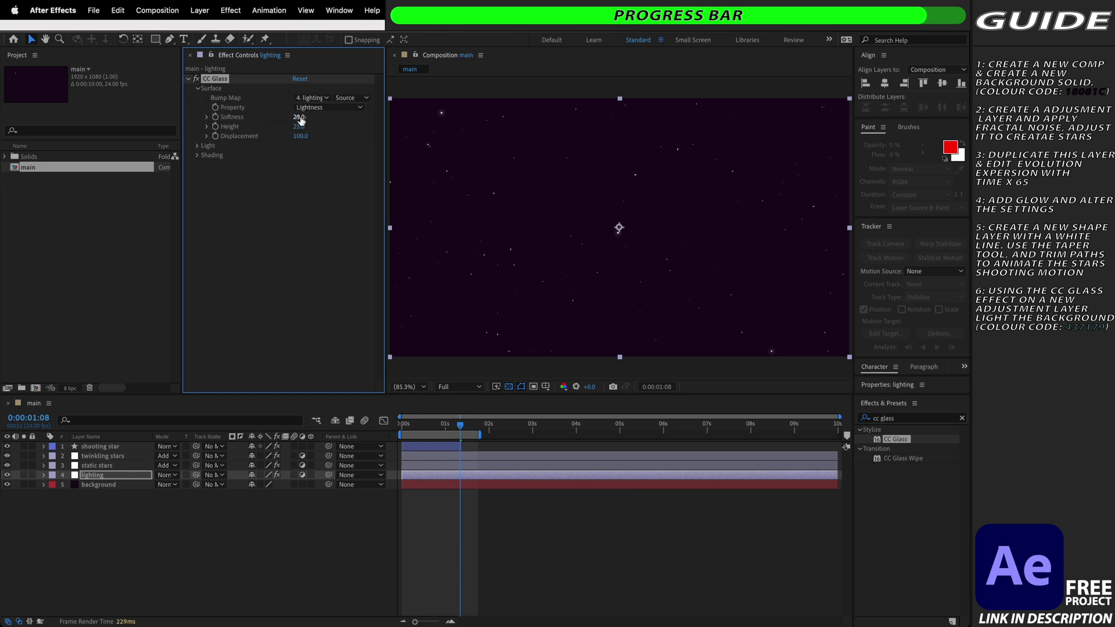
drag(300, 118, 649, 144)
drag(300, 127, 369, 128)
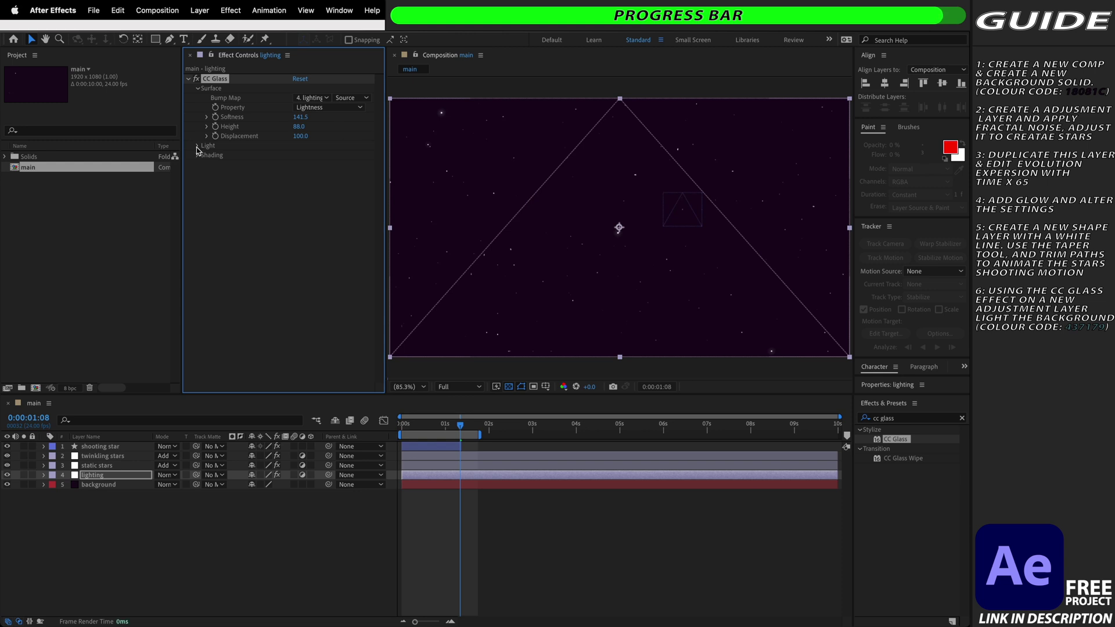
- Set the CC Glass light to Point Light, intensity 508, height 90, positioned lower-left at 431.4,832.2
click(198, 147)
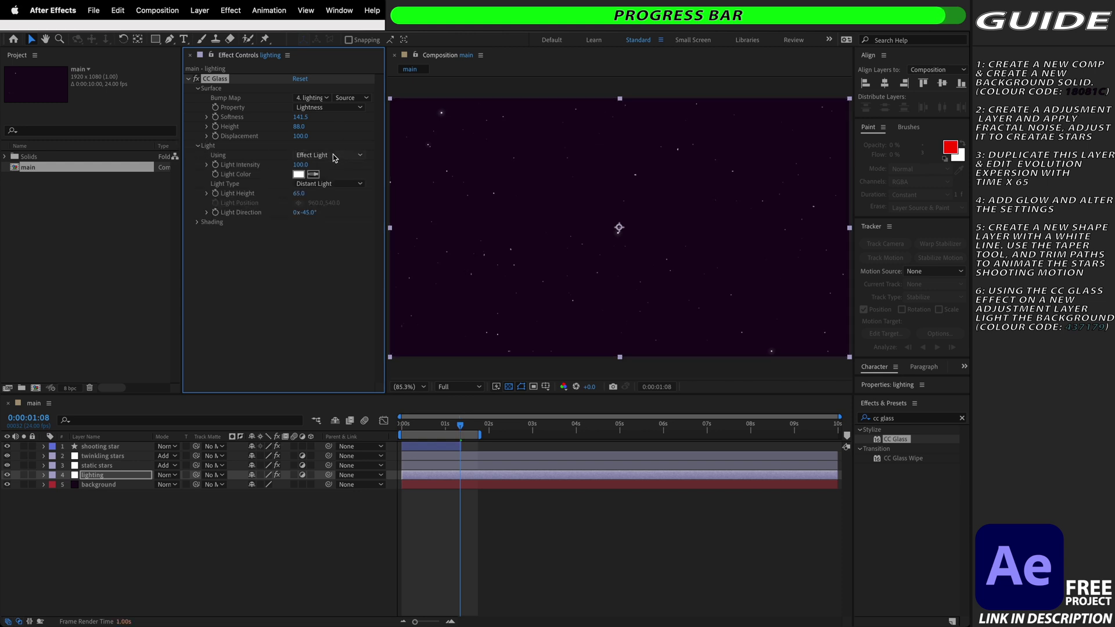
click(352, 184)
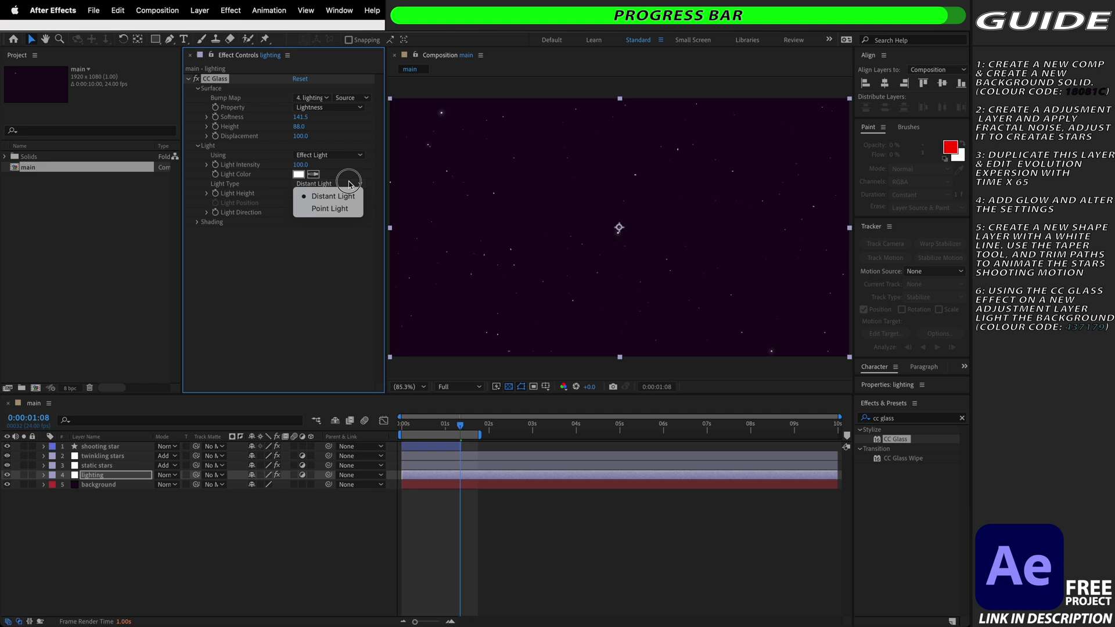
click(352, 208)
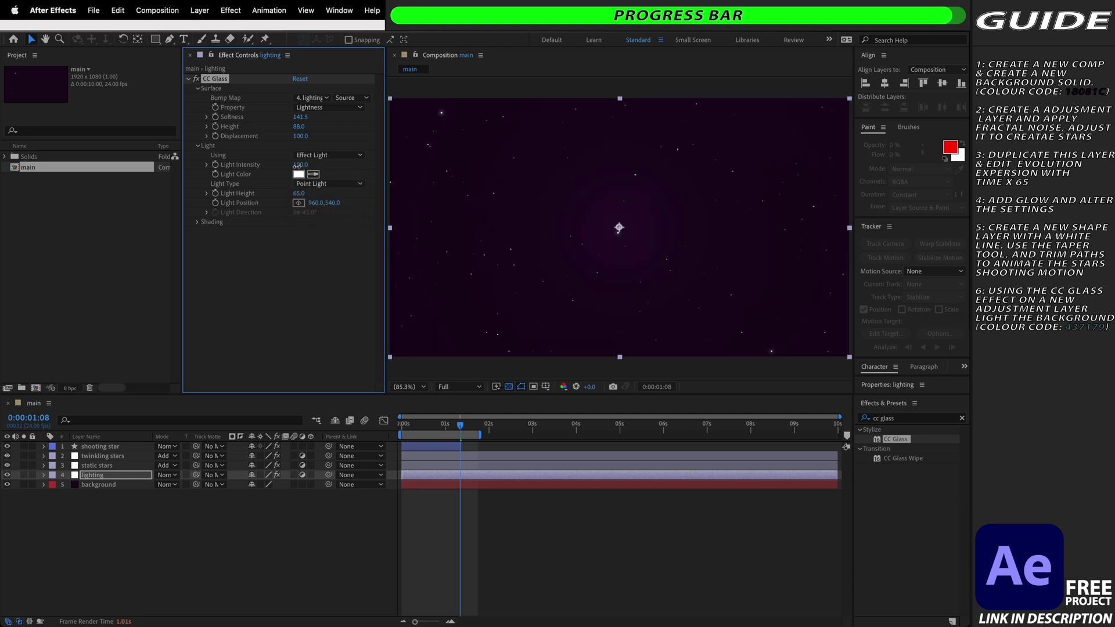
drag(298, 169, 522, 165)
drag(298, 193, 311, 196)
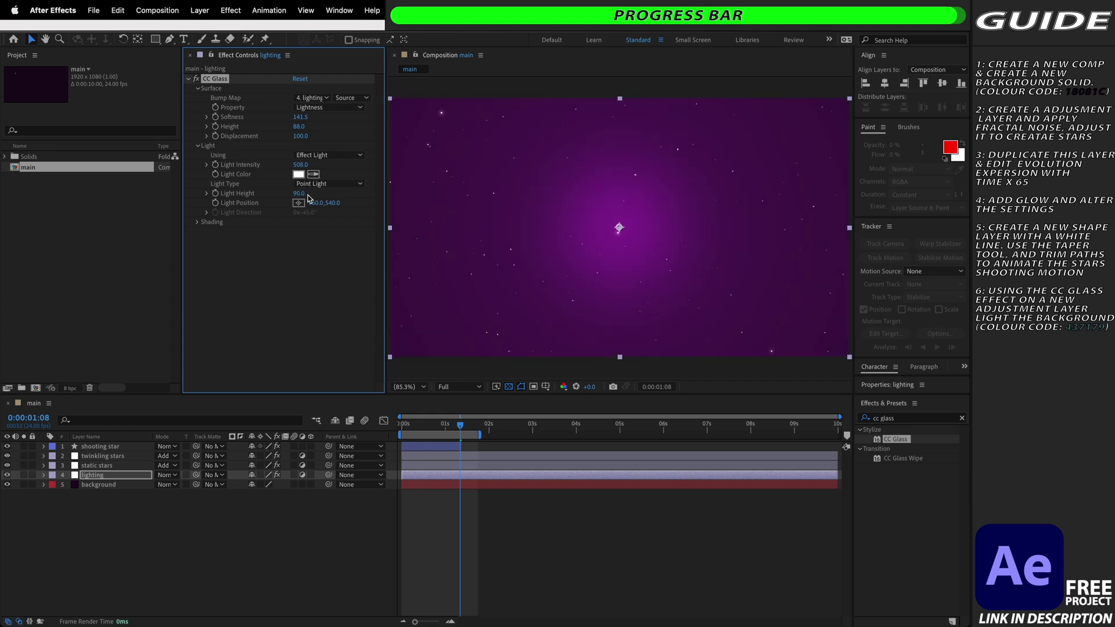
click(298, 202)
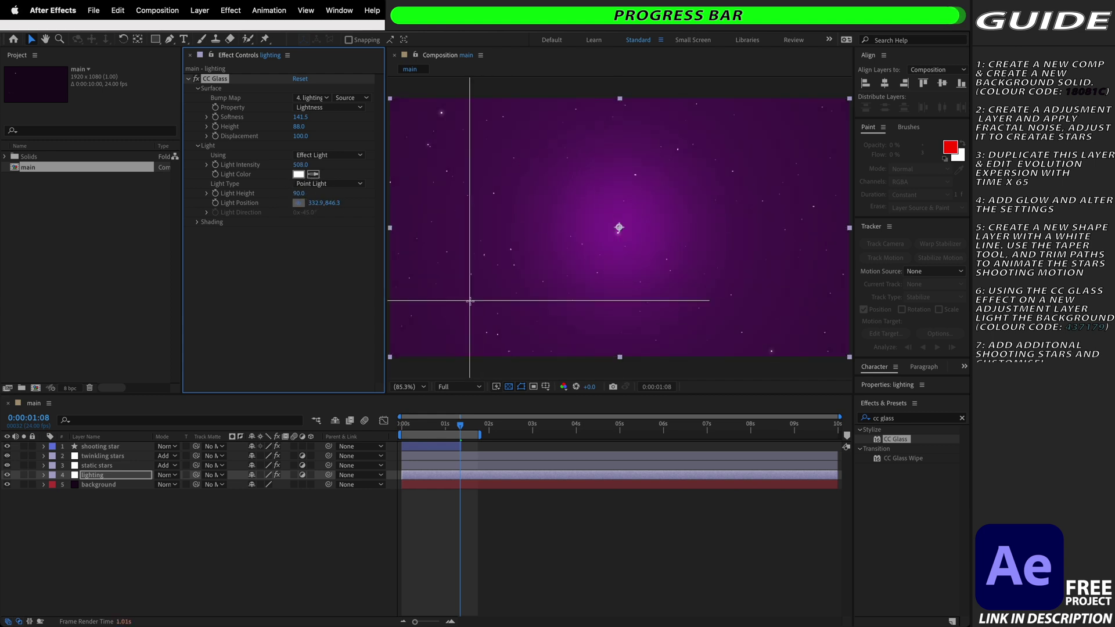
click(492, 298)
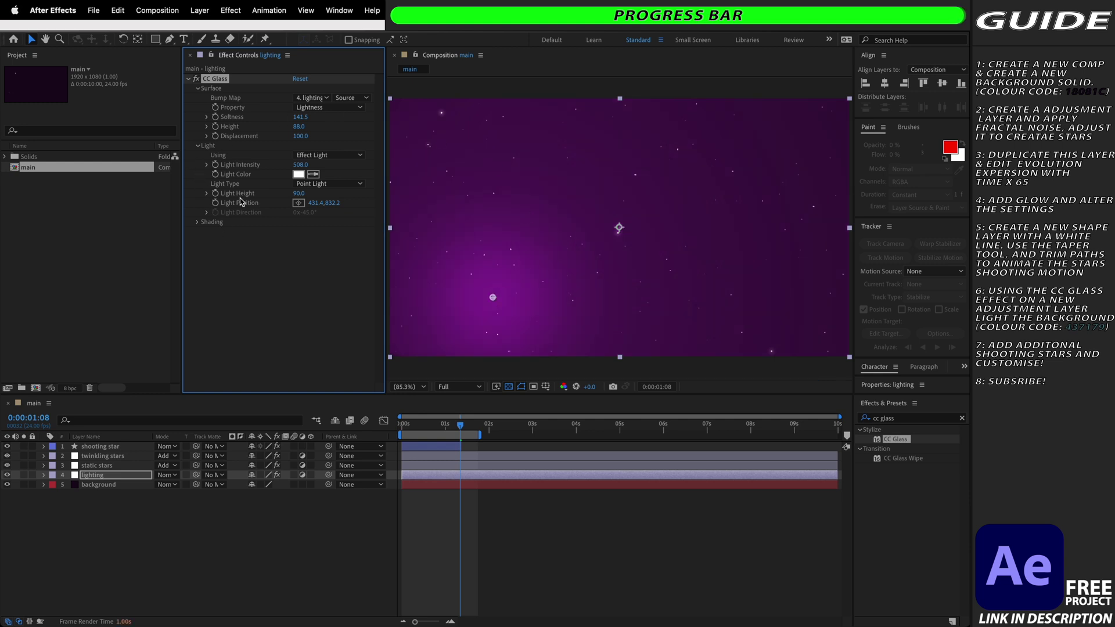
- Enter hex 437179 as the CC Glass Light Color in the colour picker
click(298, 174)
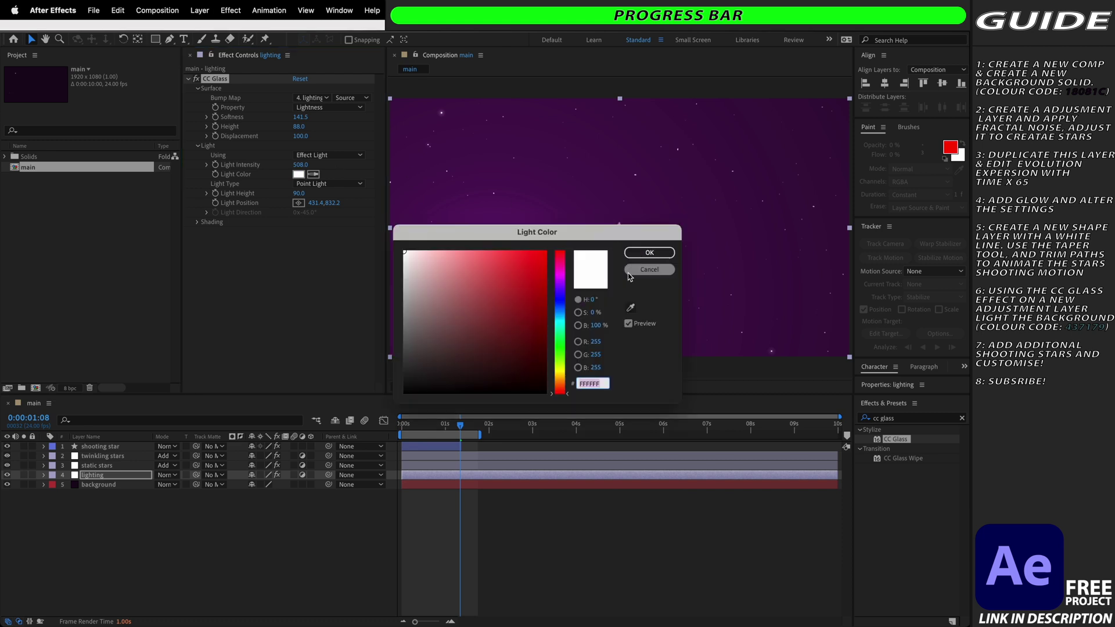
click(587, 382)
text(43)
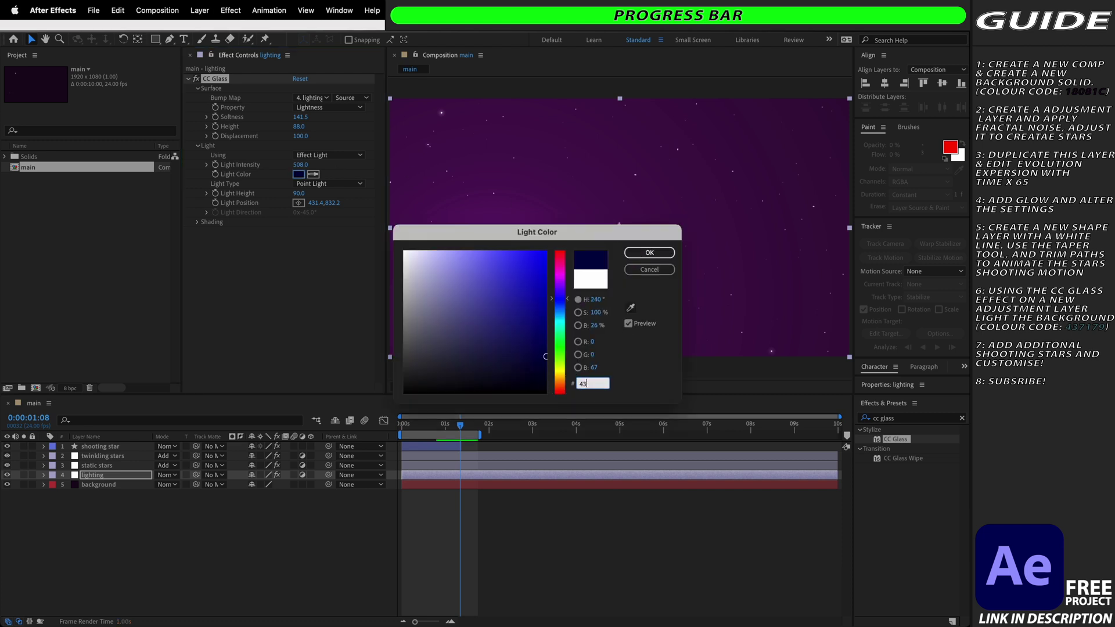
text(7179)
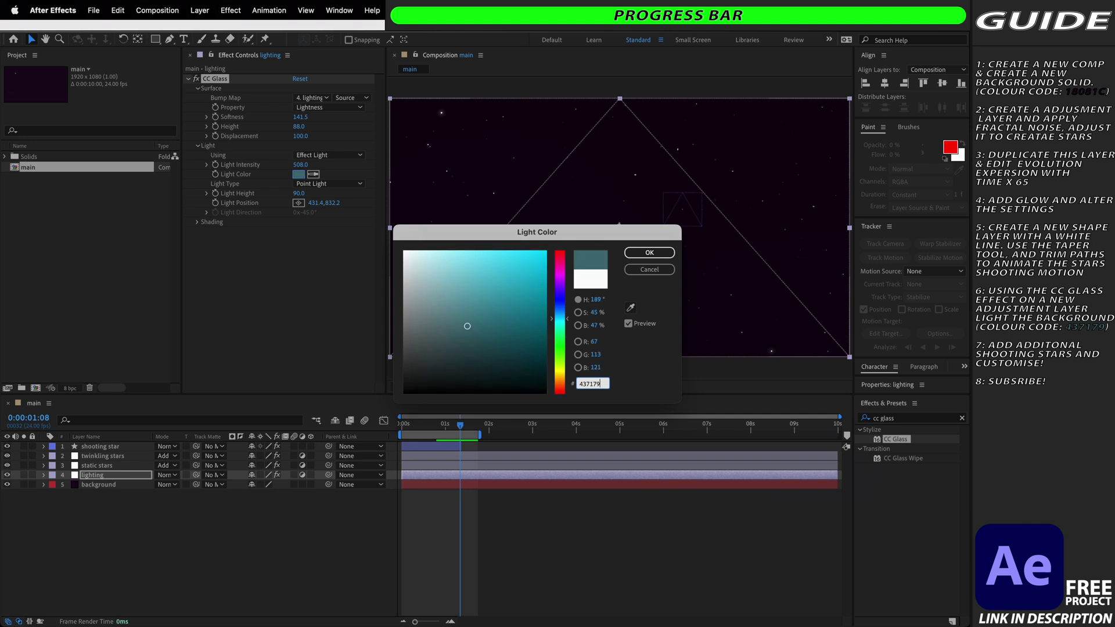